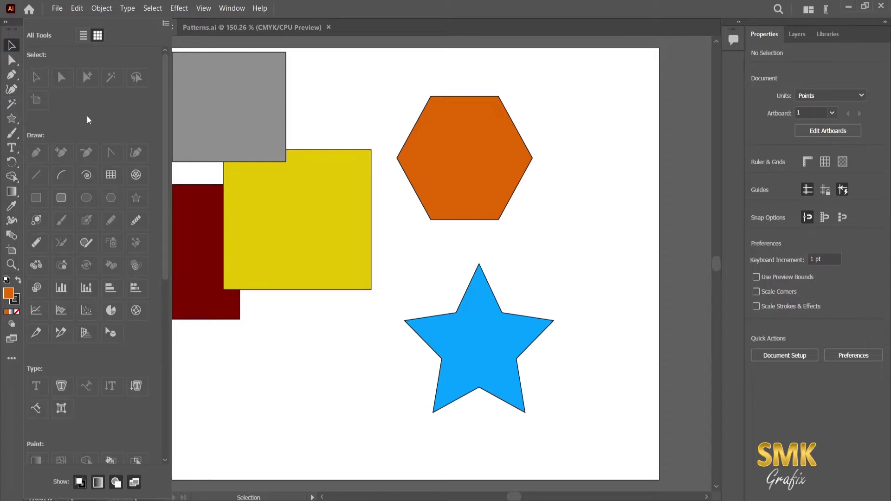
Examine the selection tools in the full tool list, from the Selection tool to the Lasso, and close the list.
key(v)
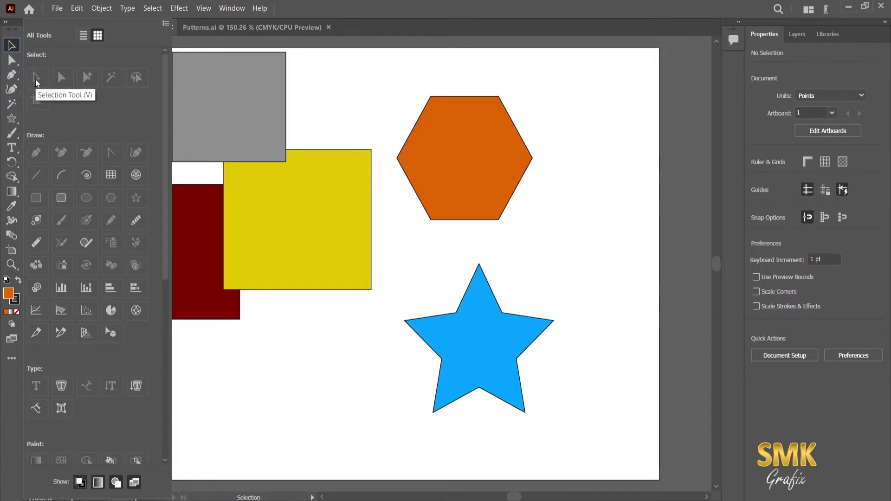
click(61, 79)
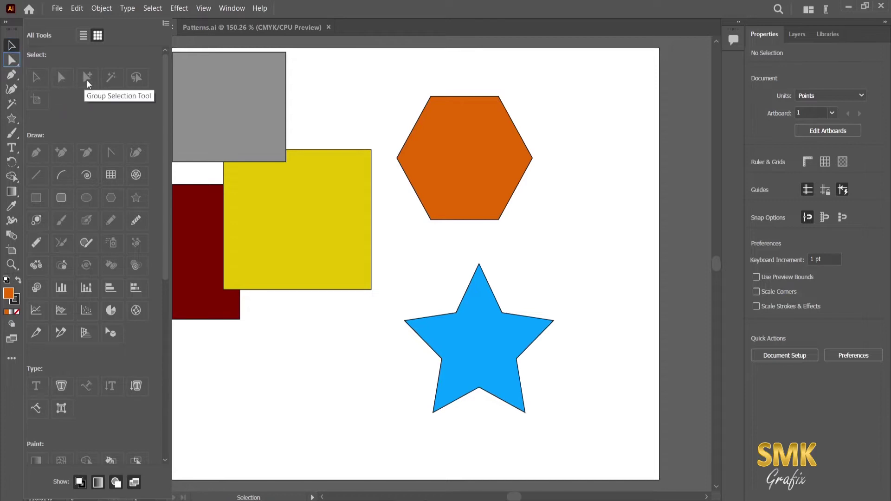
click(107, 80)
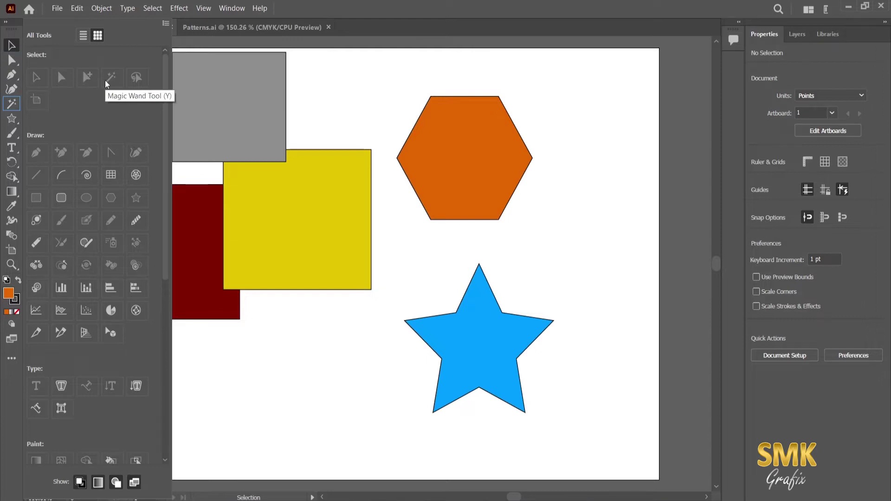
click(136, 83)
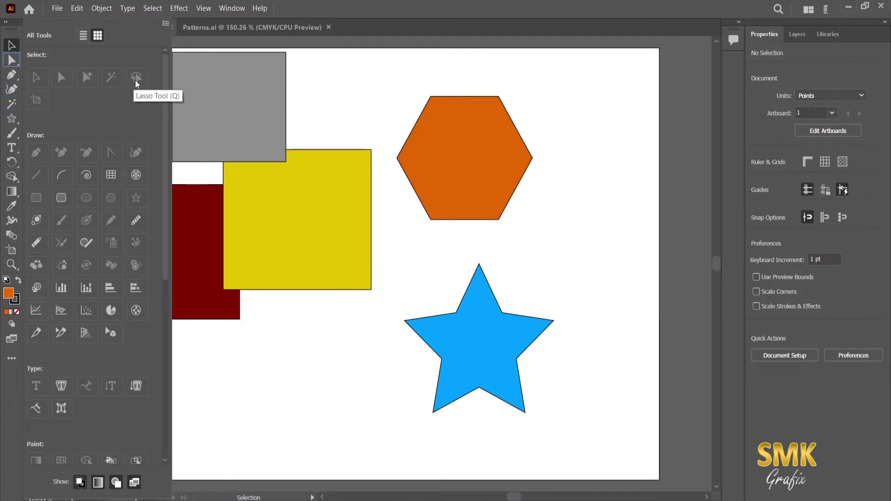
click(39, 104)
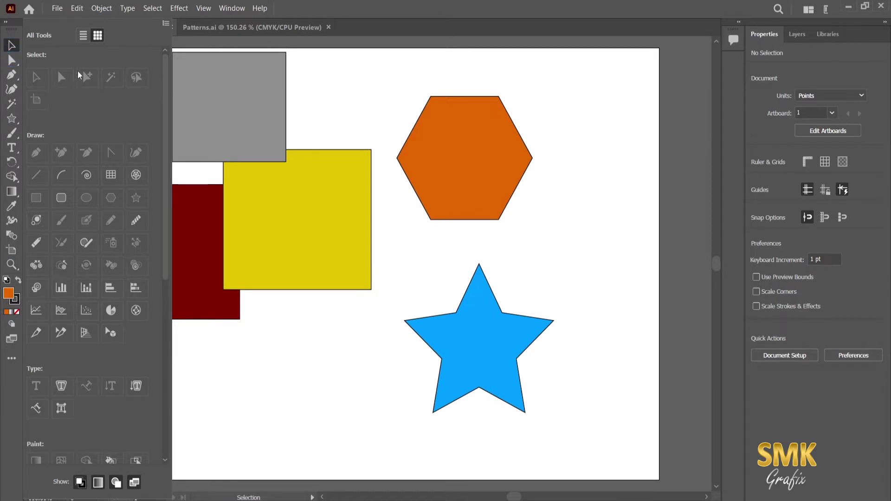
click(336, 103)
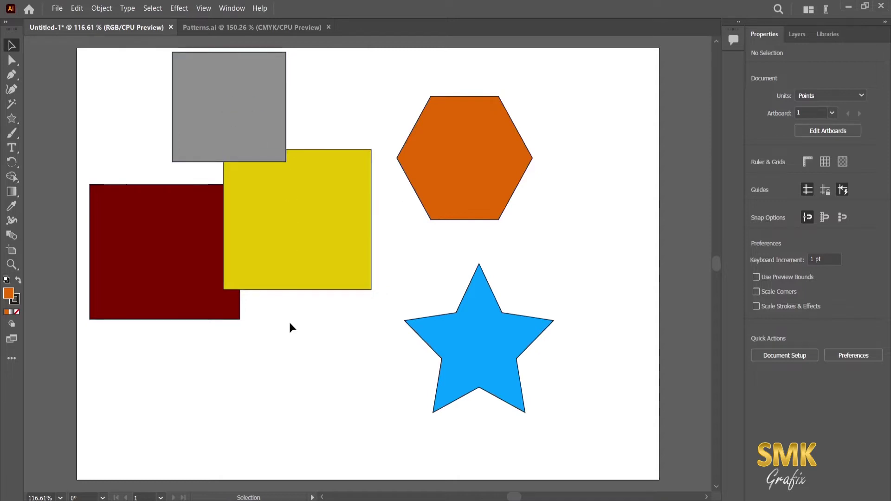
Select the orange hexagon, grey rectangle, yellow rectangle, dark red rectangle and blue star one after another.
click(480, 147)
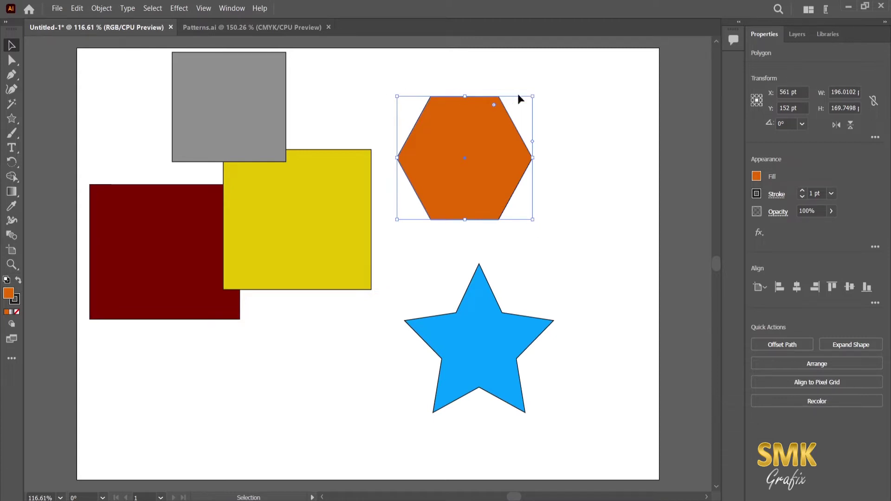
mouse_move(533, 96)
mouse_down()
mouse_move(578, 55)
mouse_move(549, 92)
mouse_move(542, 57)
mouse_move(535, 97)
mouse_move(597, 68)
mouse_move(533, 97)
mouse_up()
click(234, 114)
click(276, 251)
click(169, 264)
click(453, 354)
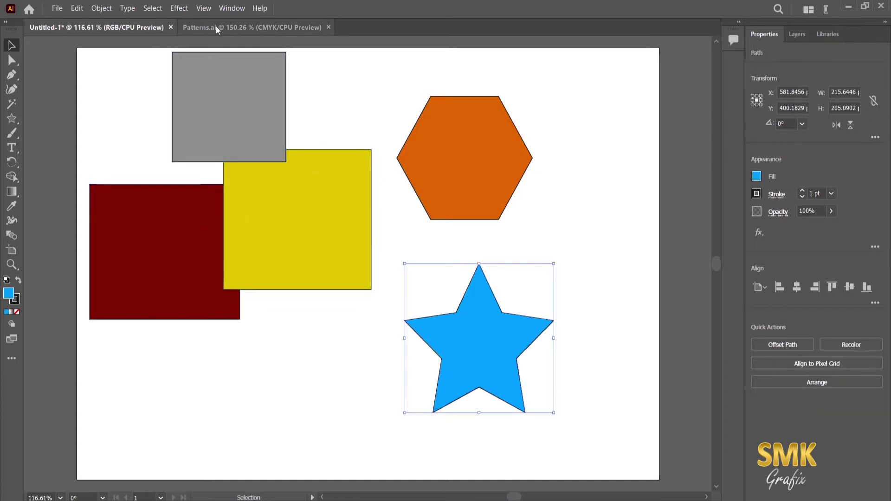
Switch to the Patterns.ai document and select the upper mauve flower and the light pink flower below it in turn.
click(224, 27)
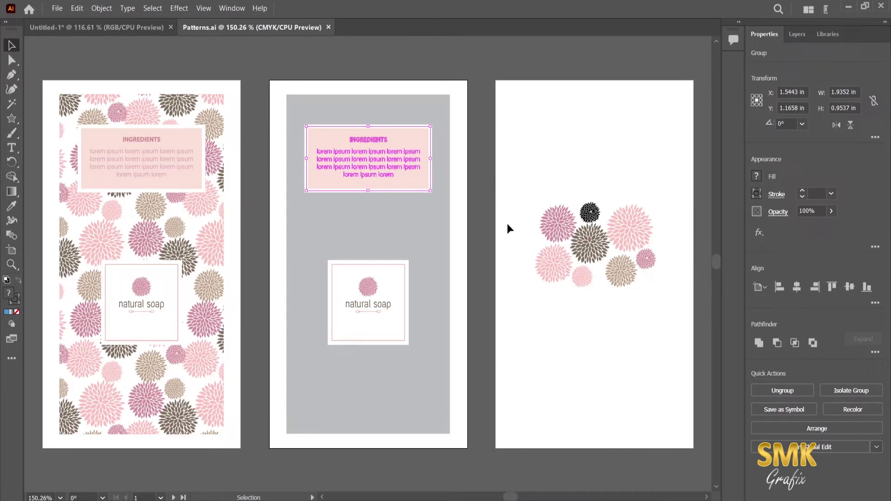
click(557, 223)
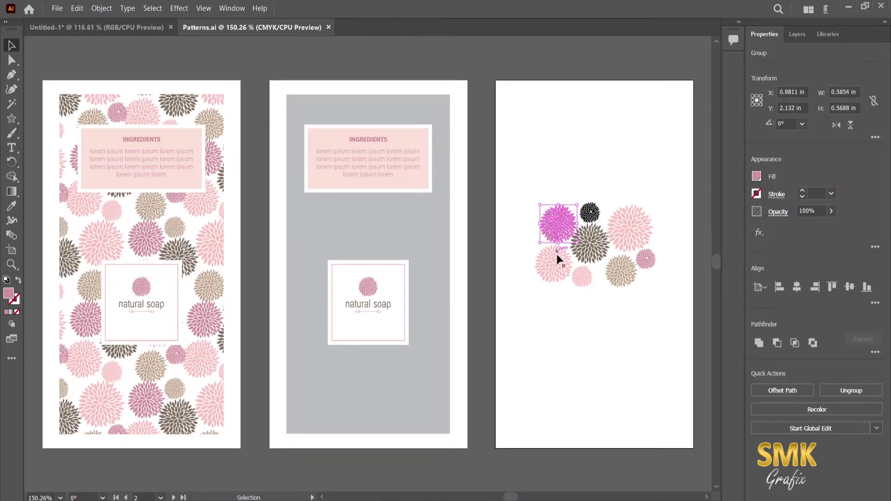
click(553, 267)
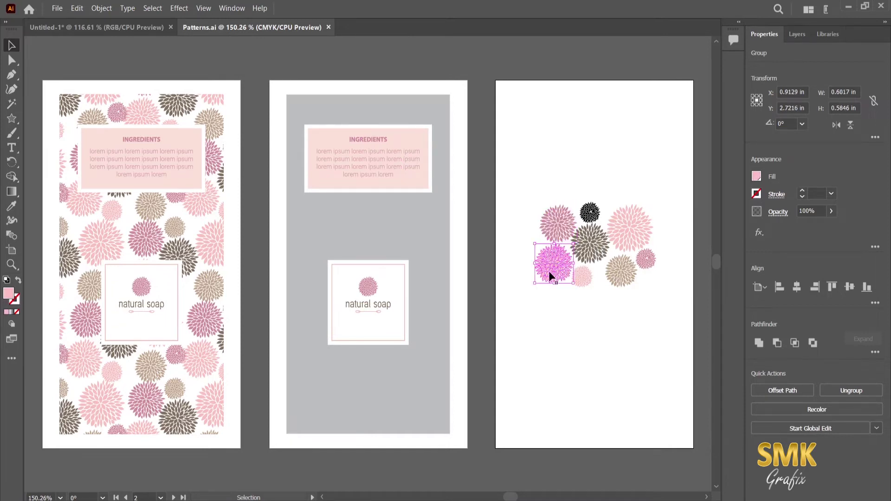
Select the logo flower, "natural soap" text, label frame and ingredients block in turn on the grey-background artboard.
click(374, 292)
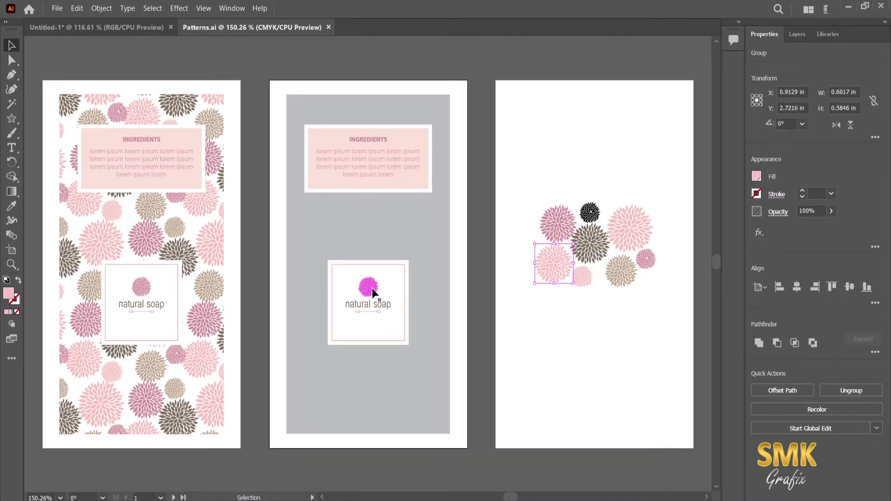
click(381, 308)
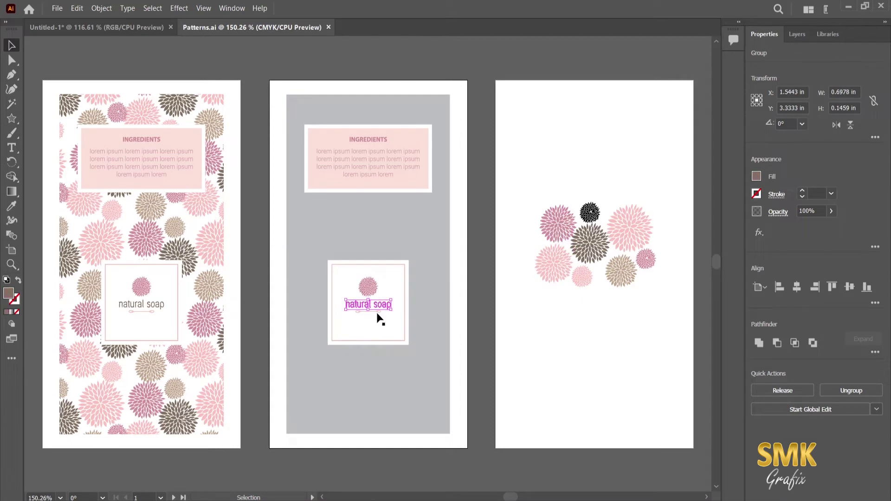
click(377, 314)
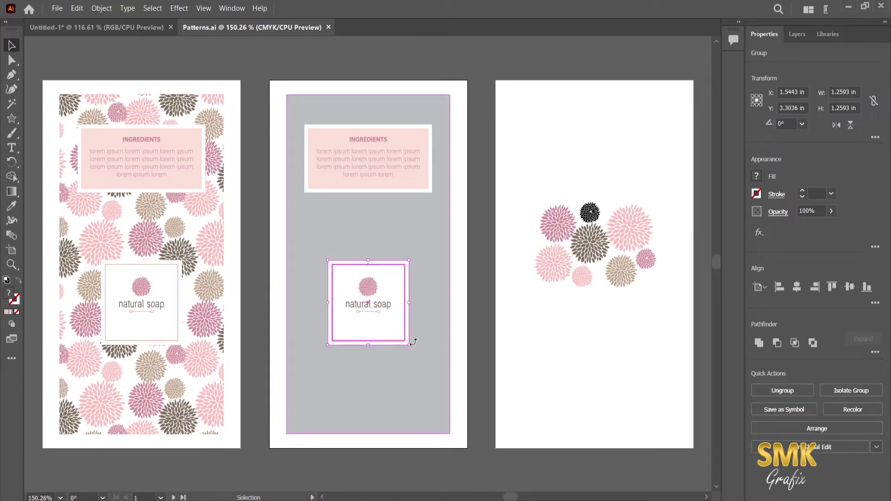
click(368, 141)
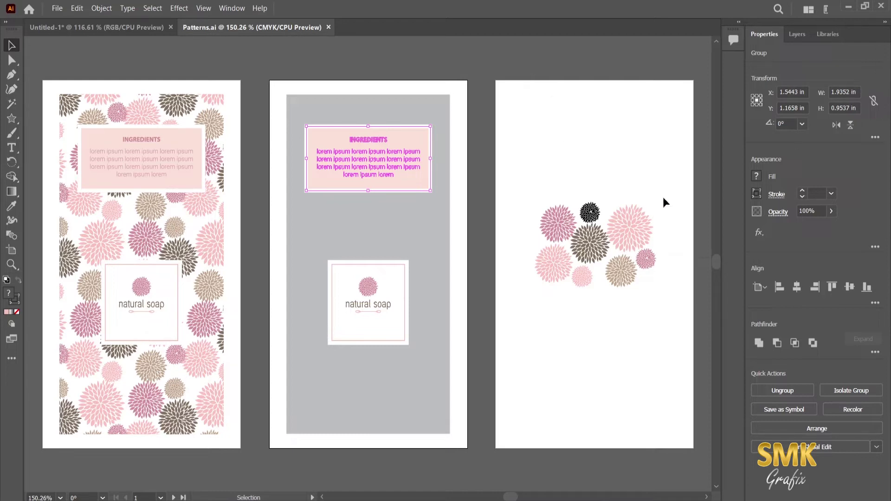
Select the logo flower, "natural soap" text and ingredients block in turn on the floral-patterned artboard.
click(141, 286)
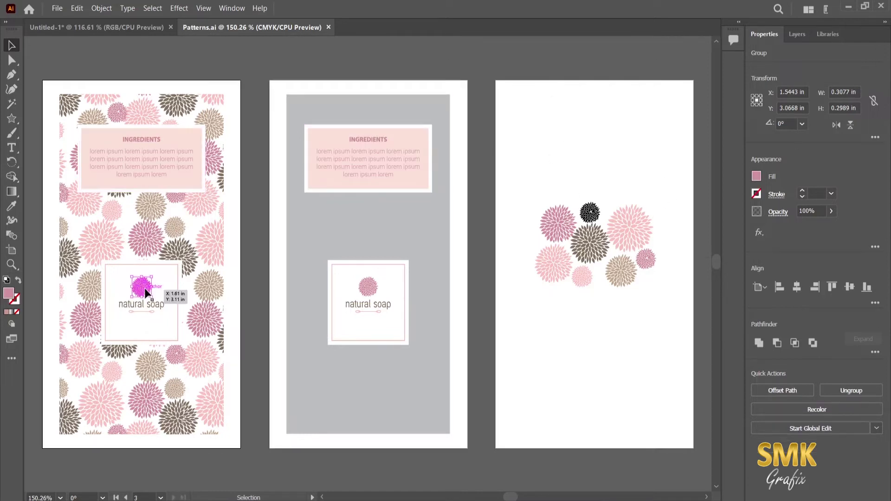
click(147, 311)
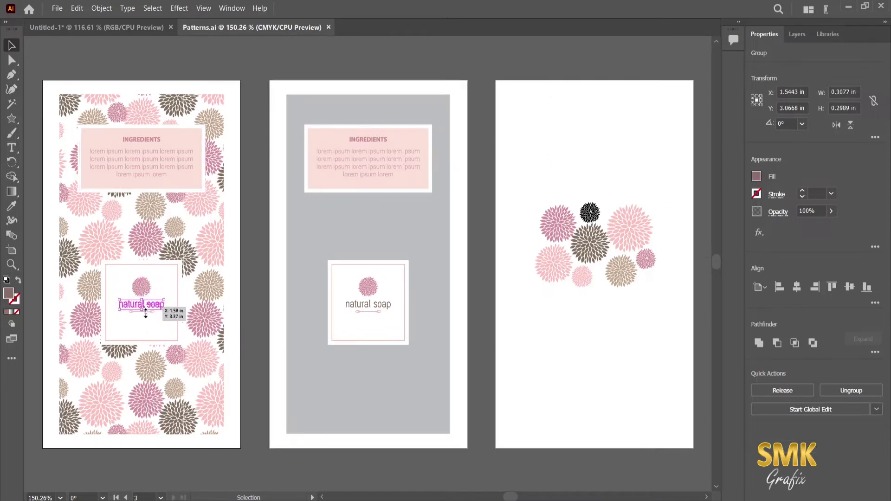
click(140, 166)
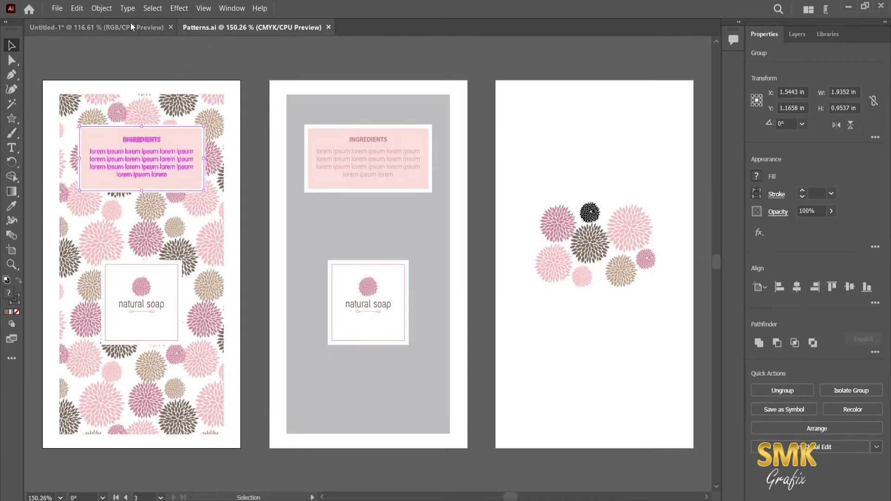
Return to the Untitled-1 document and move the yellow rectangle beside the dark red one, to about X 361 pt, Y 281 pt.
click(145, 29)
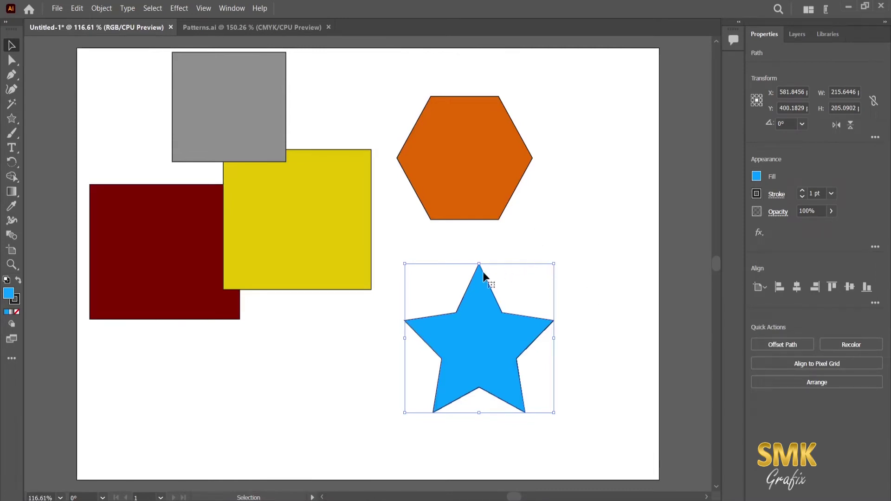
drag(354, 218, 366, 308)
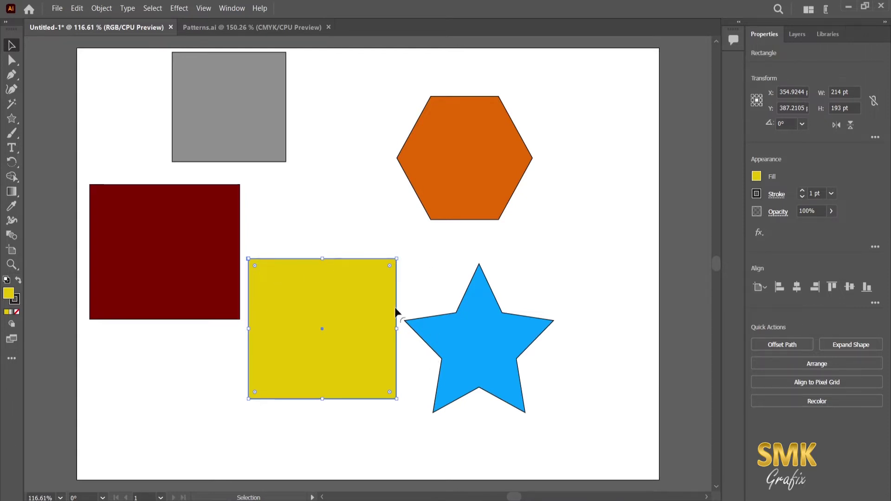
drag(314, 299, 319, 224)
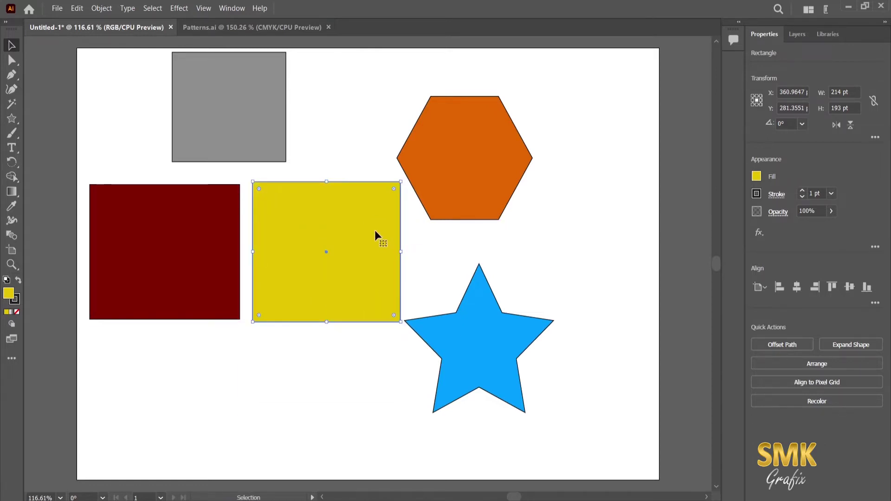
Select the dark red and grey rectangles in turn, and scale the orange hexagon down proportionally to about 159 × 141 pt.
click(165, 263)
click(211, 123)
click(477, 151)
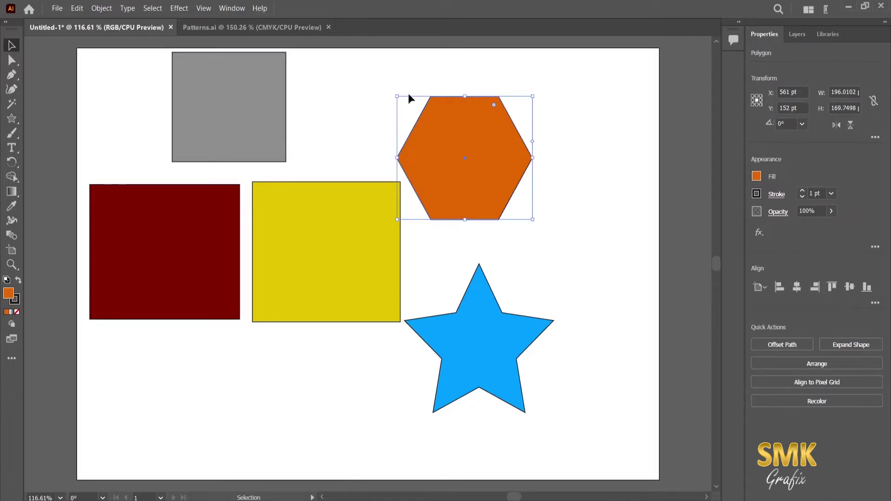
drag(532, 96, 569, 74)
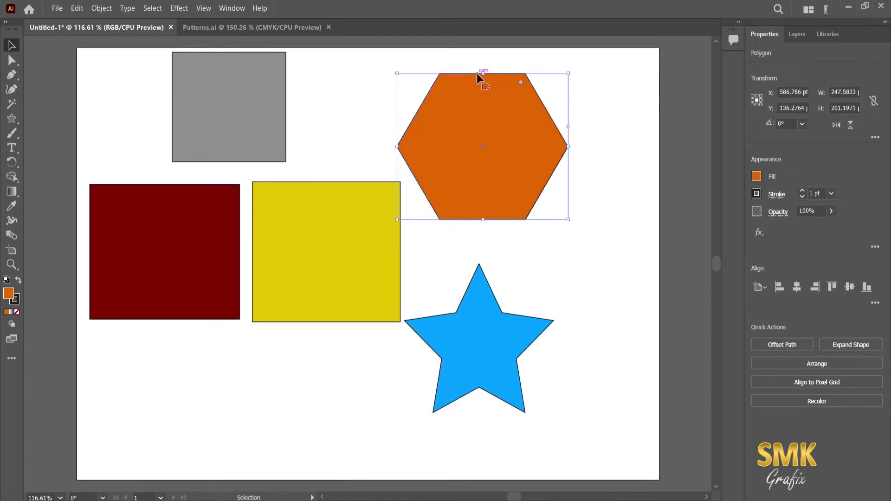
drag(485, 75, 486, 117)
drag(397, 168, 458, 169)
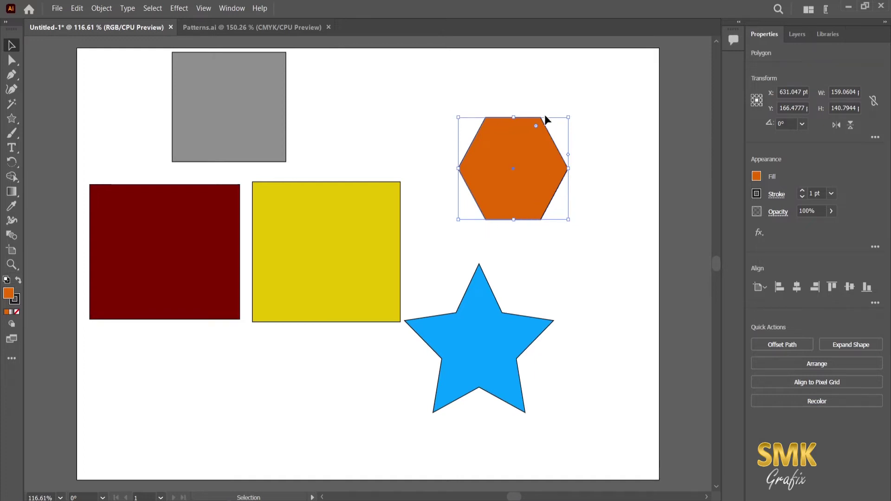
Hide the bounding box and select the grey rectangle.
click(204, 9)
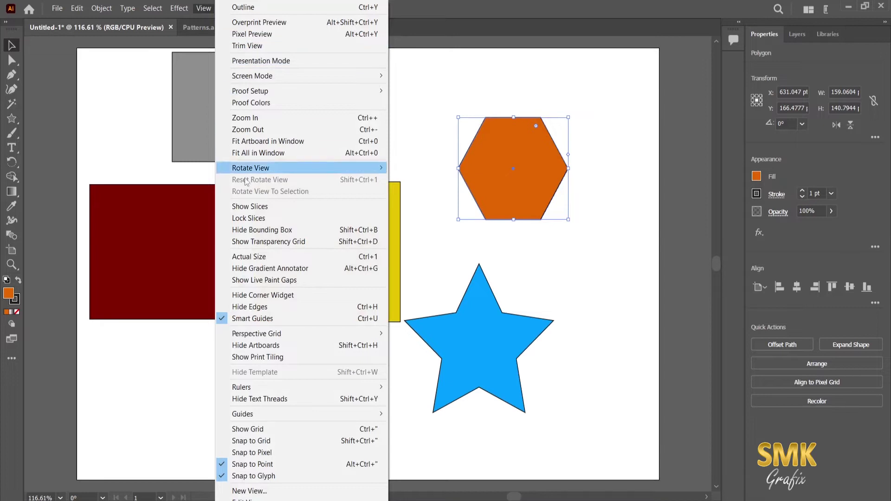
click(269, 232)
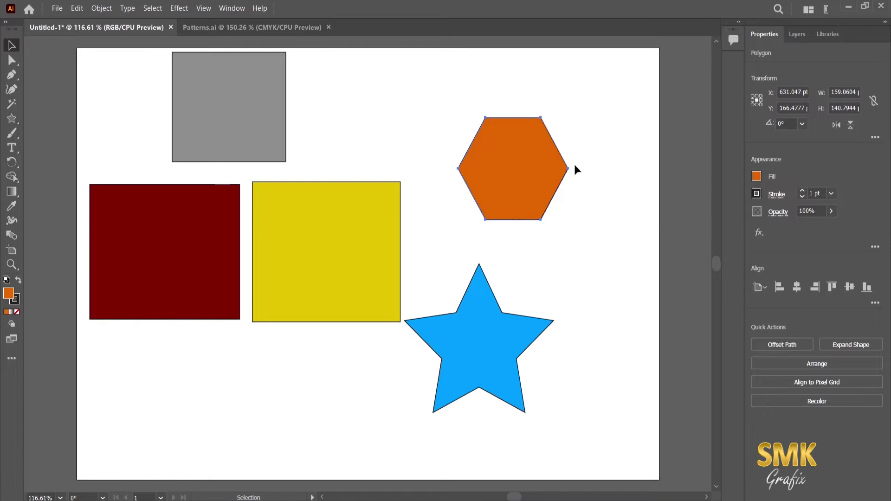
click(214, 113)
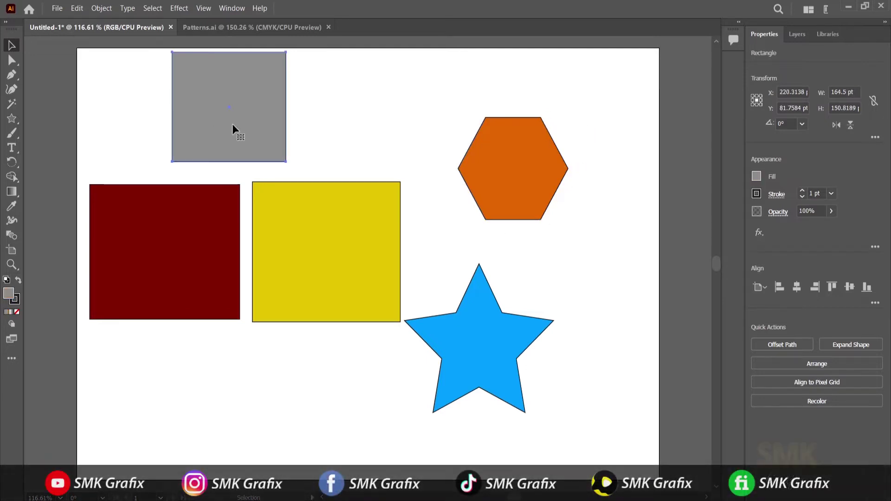
Move the blue star away from the yellow rectangle to about X 717 pt, Y 374 pt, and show the bounding box again.
click(492, 369)
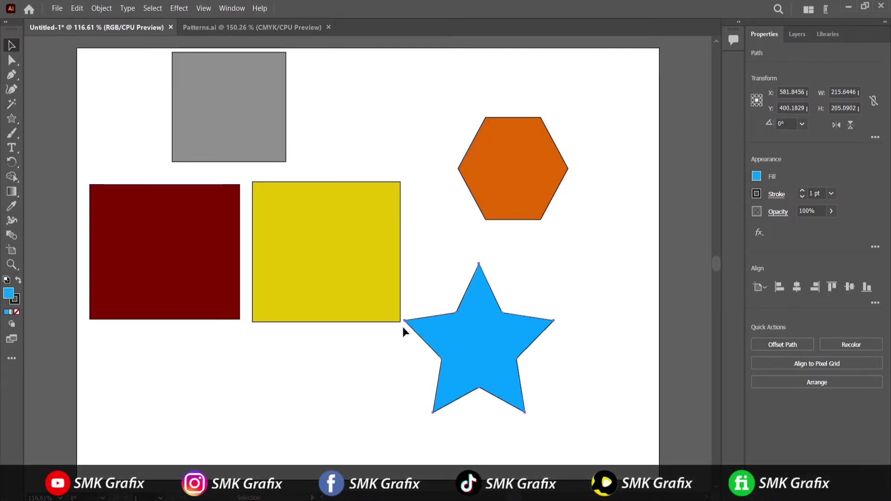
drag(475, 335, 567, 316)
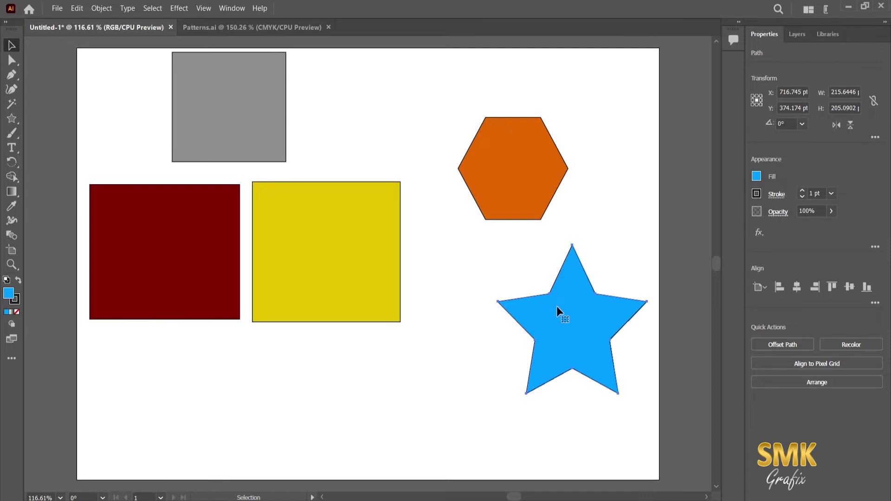
click(197, 10)
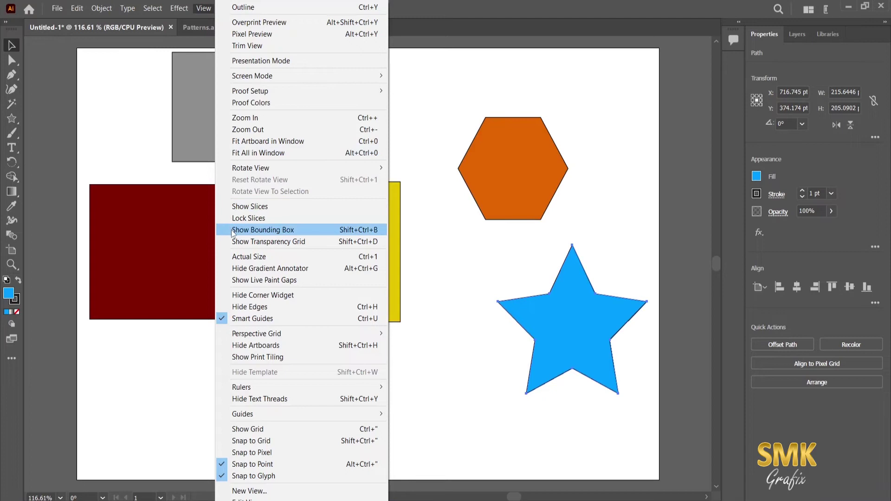
click(259, 230)
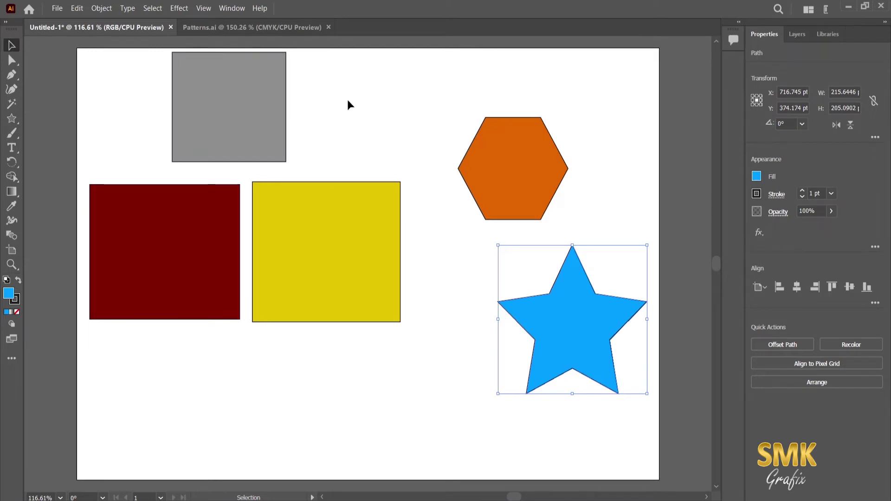
Select the hexagon, star and yellow rectangle together and move them to about X 595 pt, Y 298 pt.
click(521, 175)
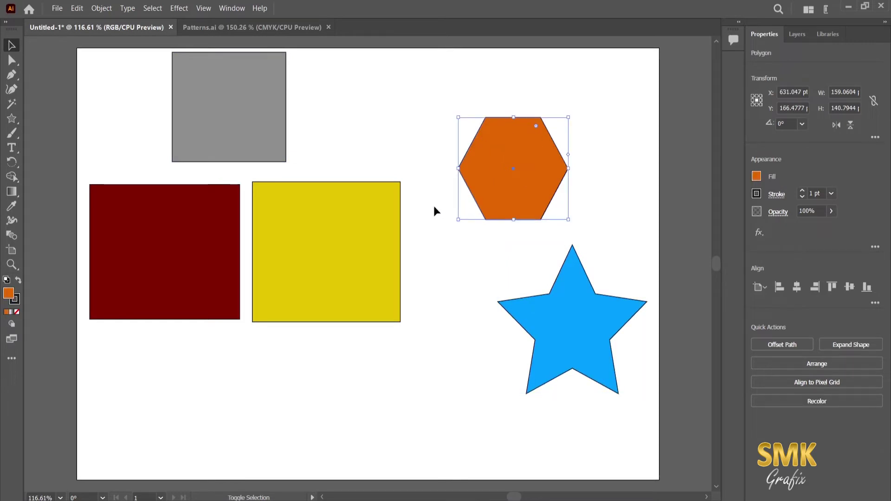
shift+click(592, 328)
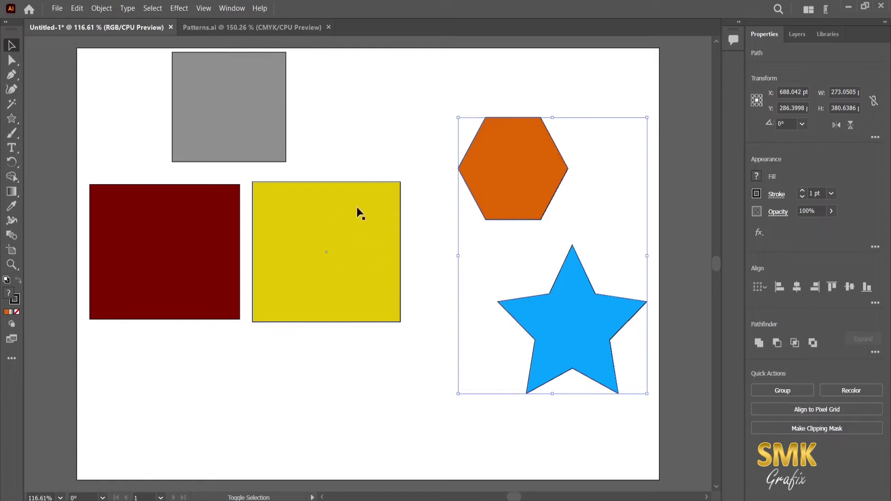
shift+click(371, 266)
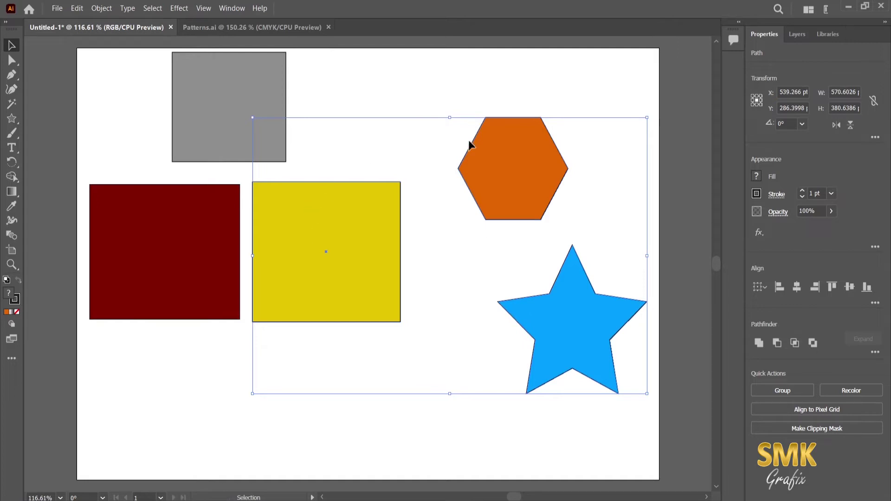
drag(364, 218, 395, 229)
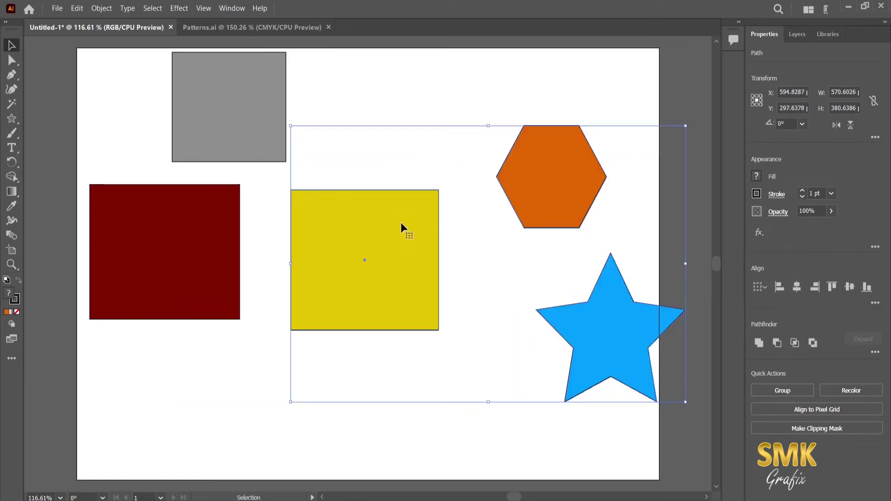
Try moving the selected hexagon, star and yellow rectangle into the Patterns.ai document, undo it and return to Untitled-1.
drag(394, 225, 227, 26)
drag(231, 57, 307, 246)
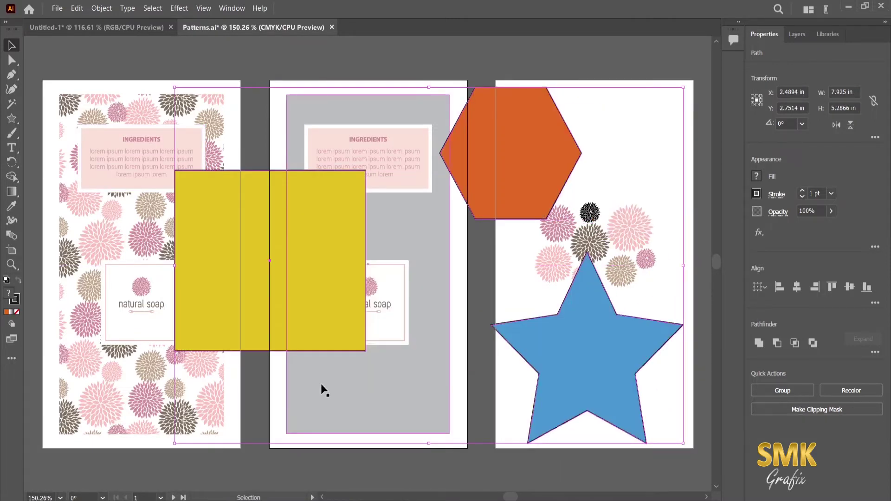
key(ctrl+z)
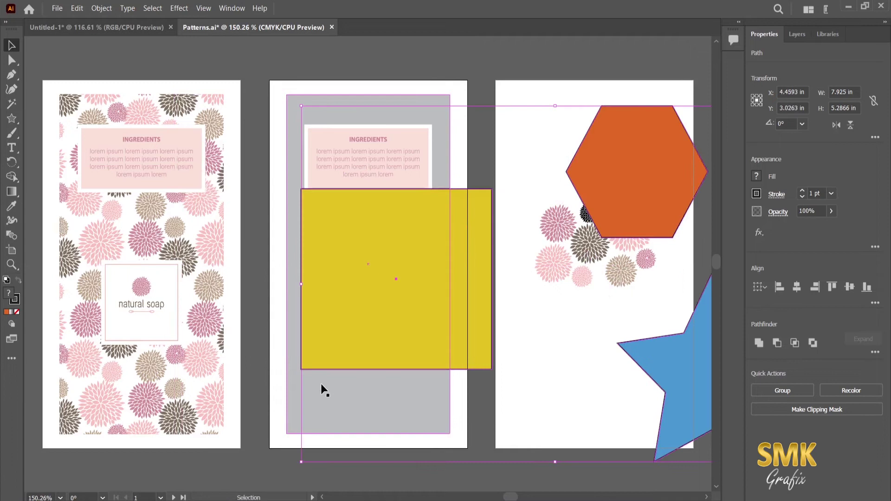
key(ctrl+Tab)
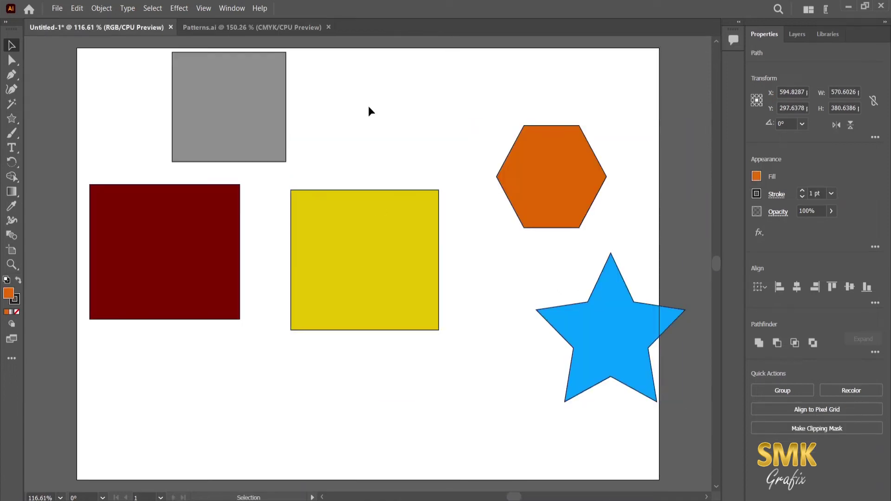
Clear the selection and select the orange hexagon and blue star together with a marquee.
click(369, 106)
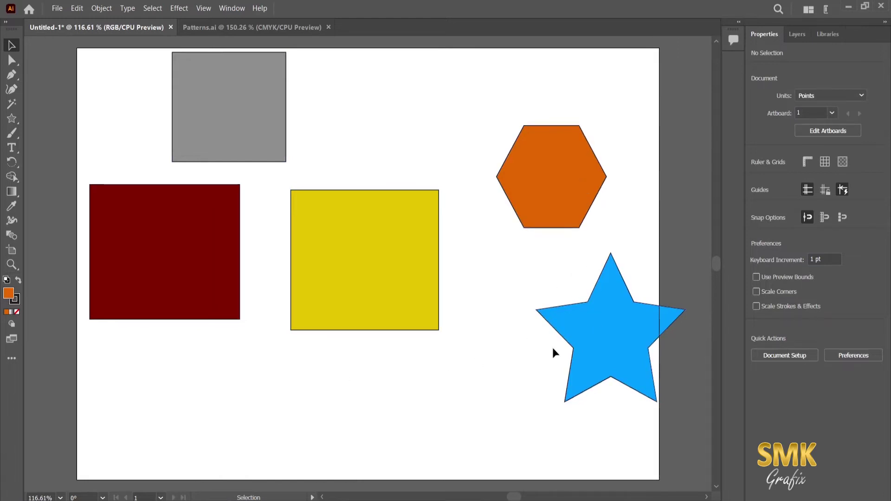
drag(570, 407, 487, 175)
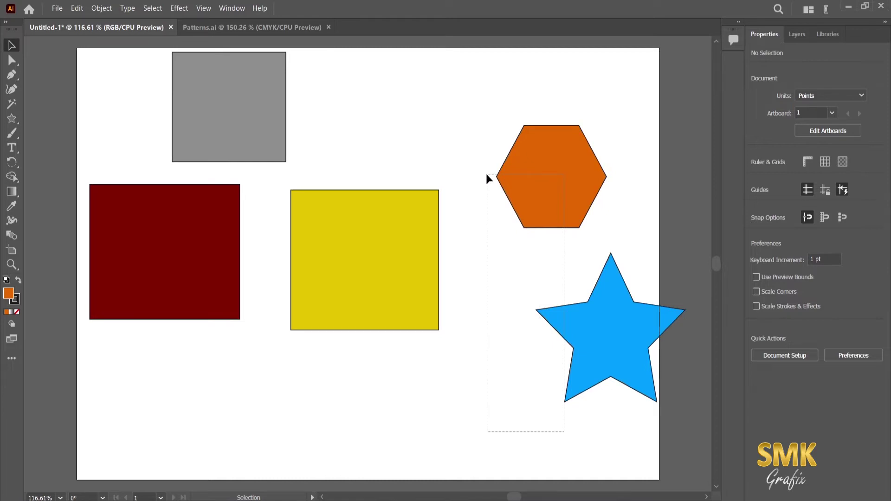
drag(486, 175, 487, 175)
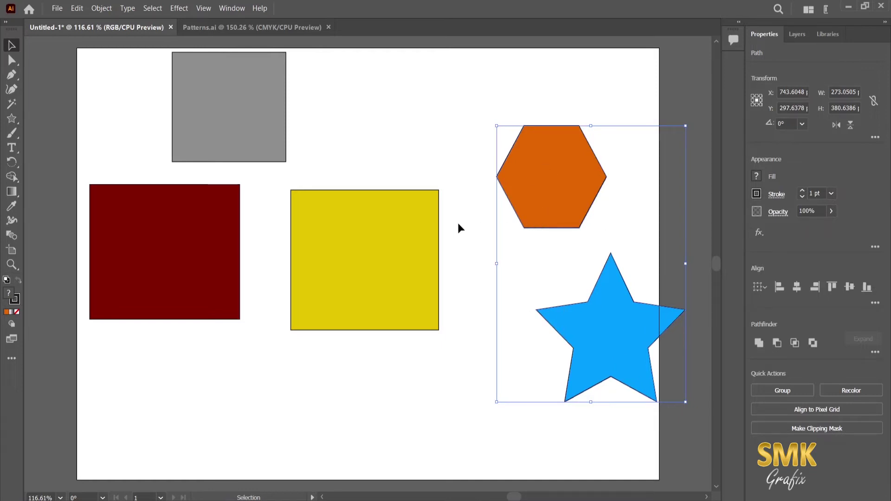
Add and remove the yellow rectangle, the hexagon and the grey rectangle in the selection, leaving the hexagon and star selected.
shift+click(392, 238)
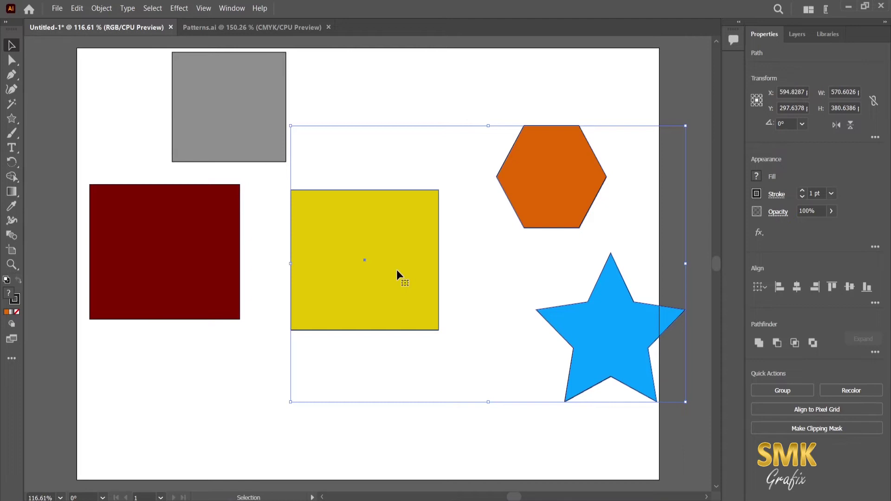
shift+click(397, 234)
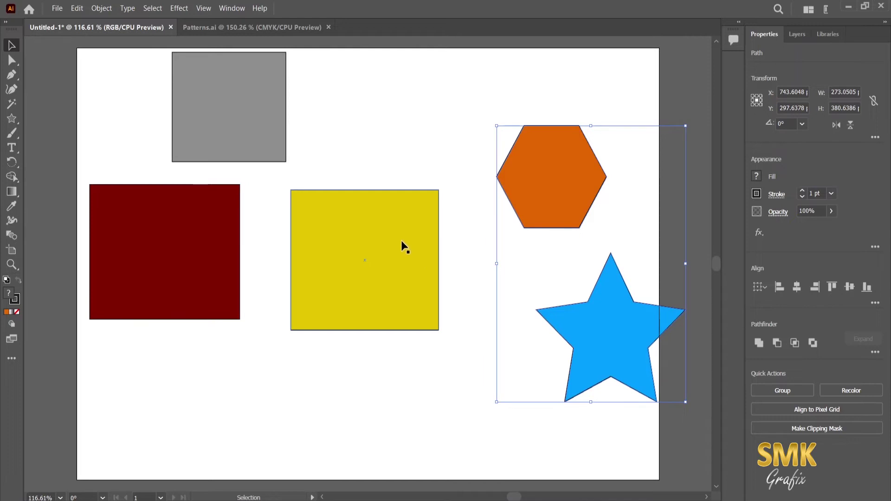
shift+click(545, 182)
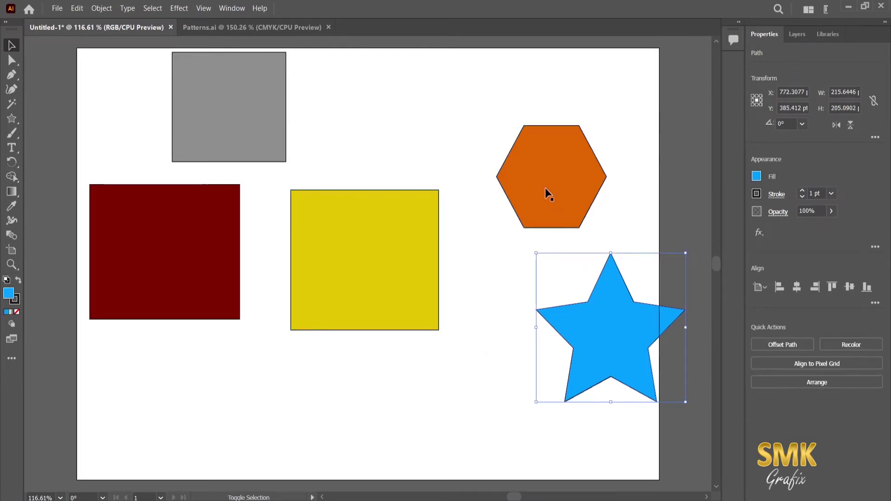
shift+click(539, 170)
shift+click(398, 231)
shift+click(389, 239)
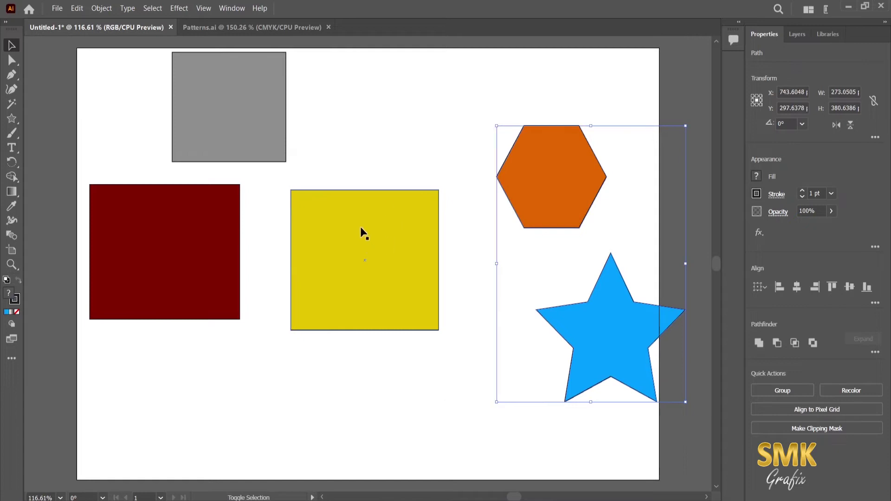
shift+click(269, 141)
shift+click(269, 140)
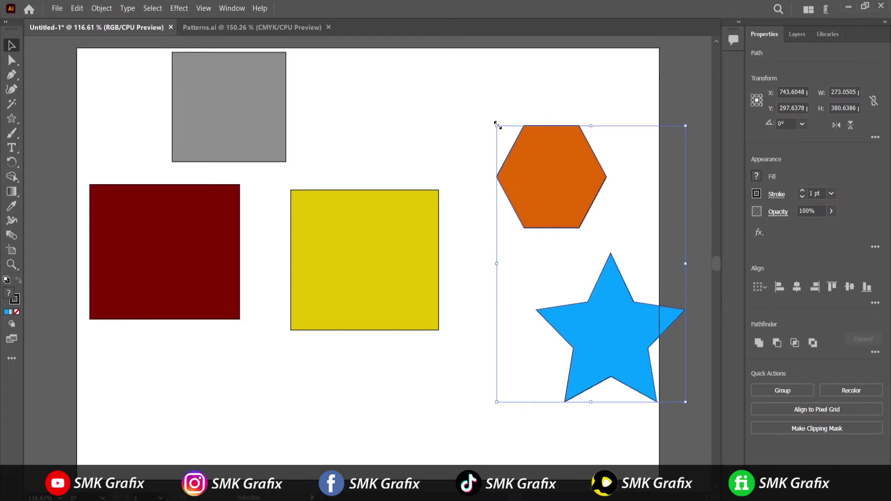
Scale the selected hexagon and star down proportionally to about 242 × 337 pt and move them to about X 674 pt, Y 227 pt.
drag(497, 125, 482, 166)
drag(619, 330, 555, 257)
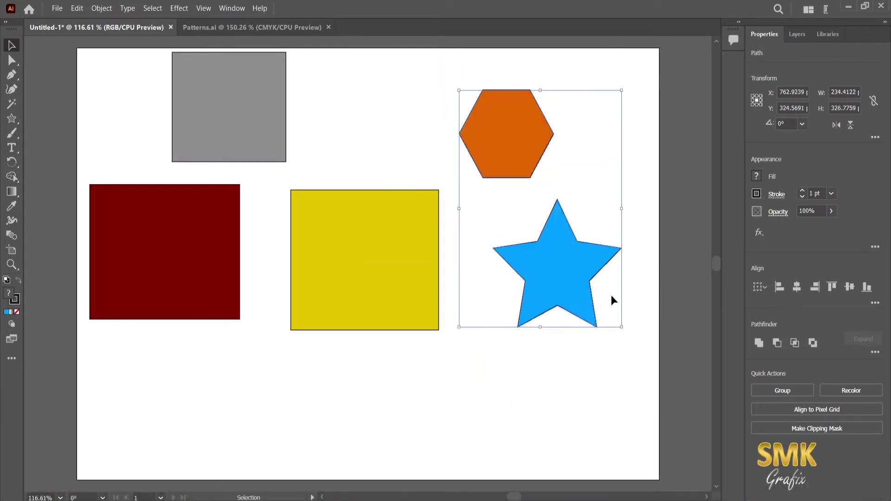
mouse_move(622, 327)
mouse_down()
mouse_move(652, 378)
mouse_move(628, 335)
mouse_up()
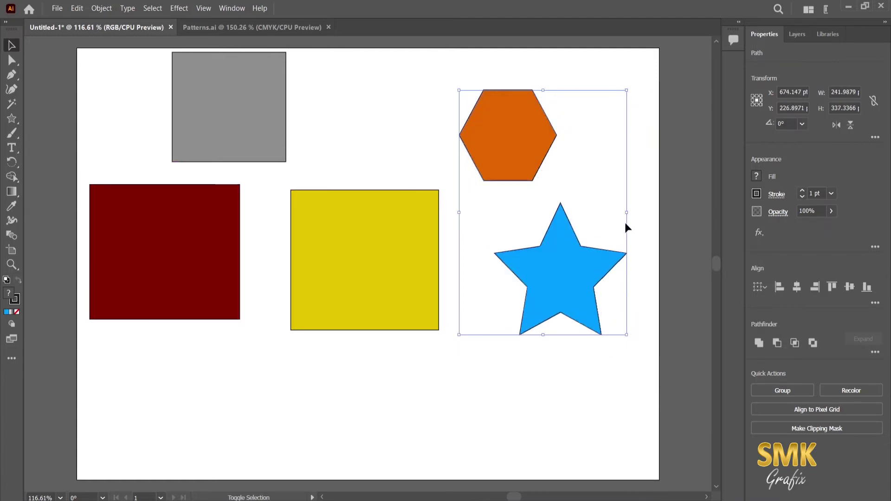
Squeeze the hexagon and star horizontally, resize them to about 143 × 177 pt, and clear the selection.
drag(626, 212, 597, 210)
mouse_move(599, 114)
mouse_down()
mouse_move(585, 169)
mouse_move(602, 126)
mouse_move(588, 118)
mouse_up()
drag(588, 215, 538, 215)
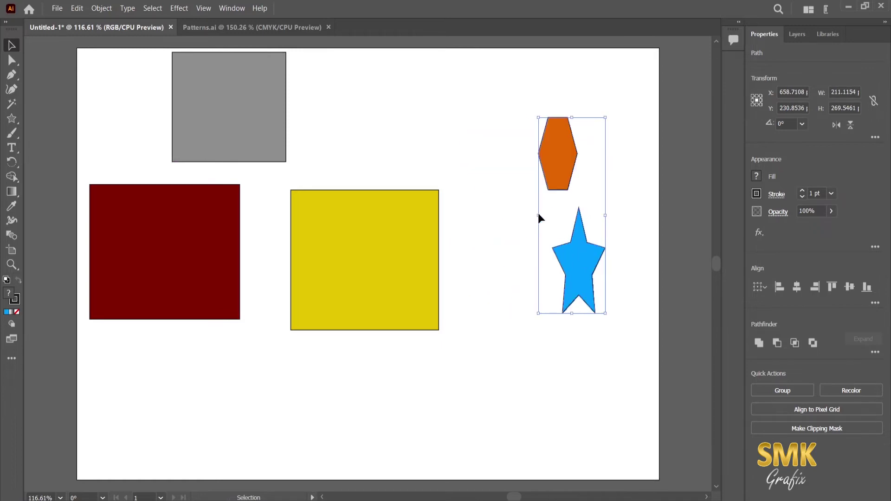
drag(538, 117, 506, 184)
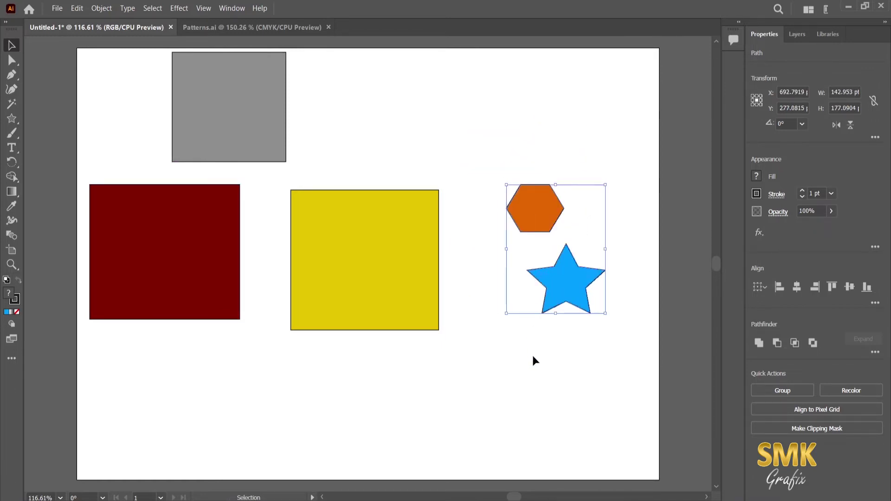
click(558, 376)
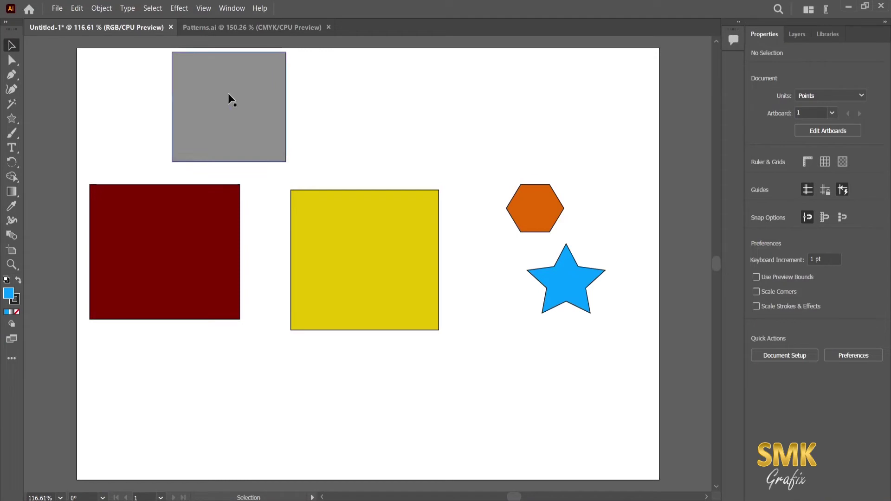
Copy and paste the orange hexagon, and move the duplicate to about X 586 pt, Y 140 pt.
click(545, 201)
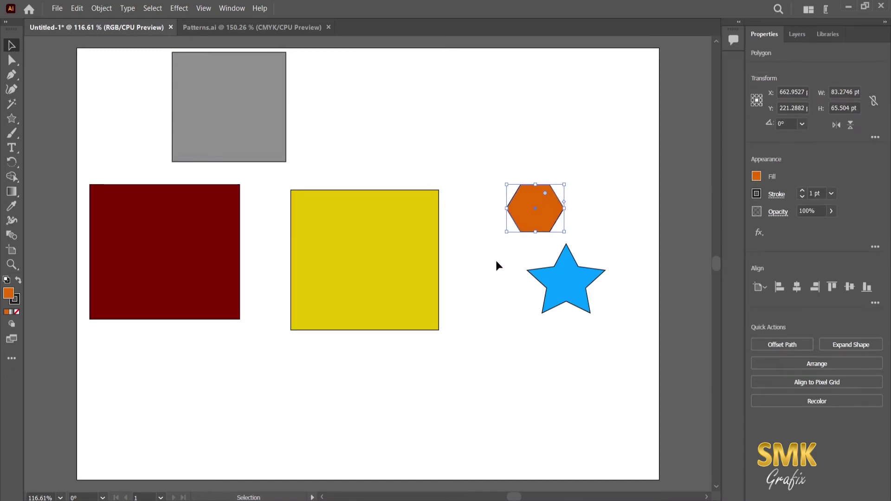
key(a)
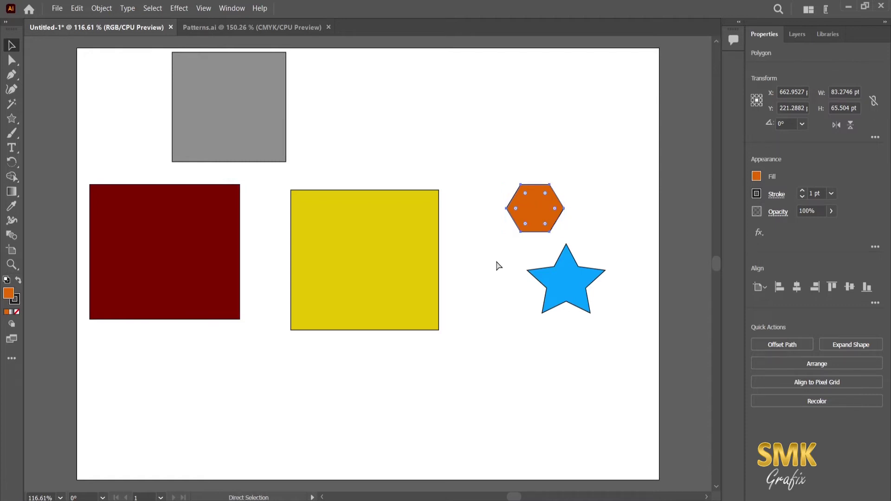
key(ctrl+v)
key(v)
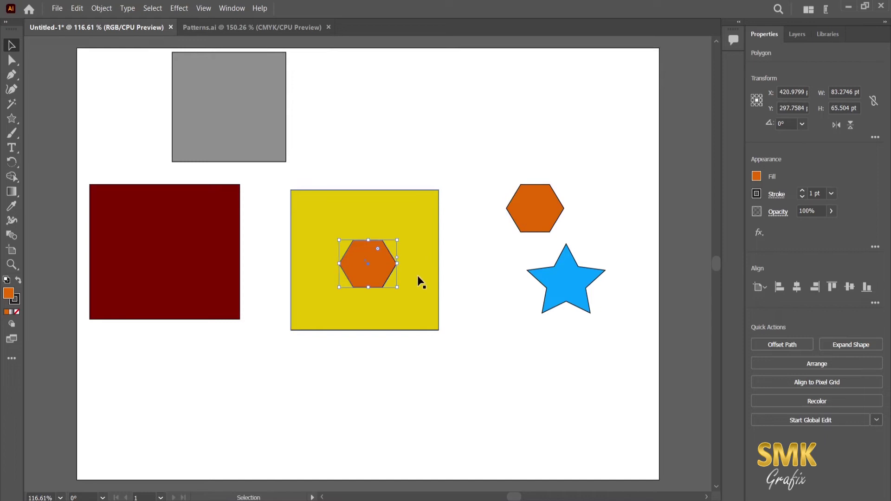
drag(373, 264, 494, 149)
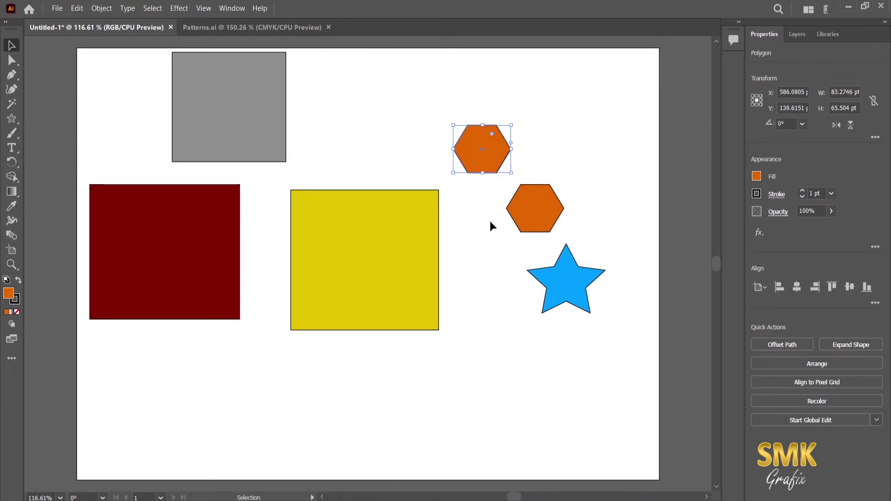
Copy and paste the hexagon above the star again, and move this duplicate to about X 475 pt, Y 104 pt.
click(517, 223)
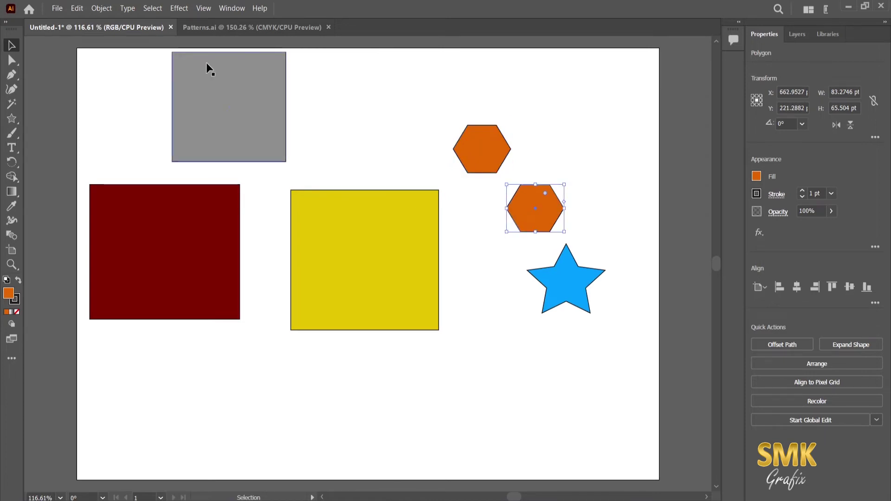
click(79, 7)
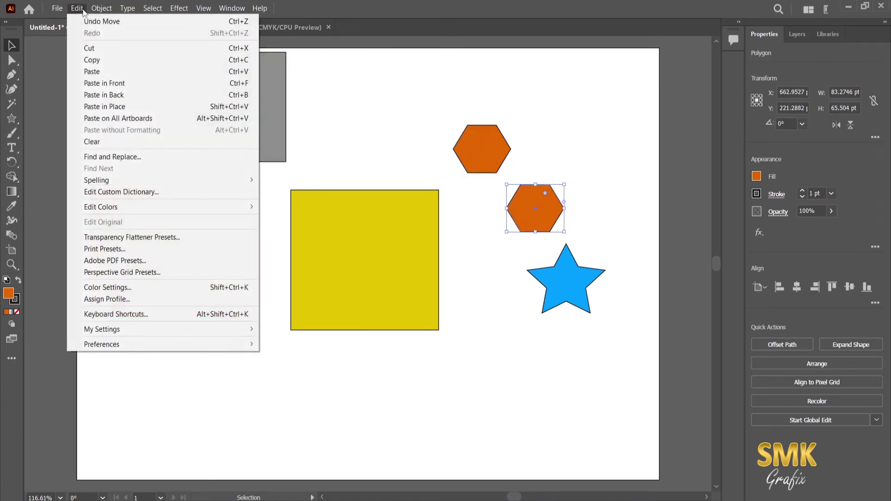
click(94, 62)
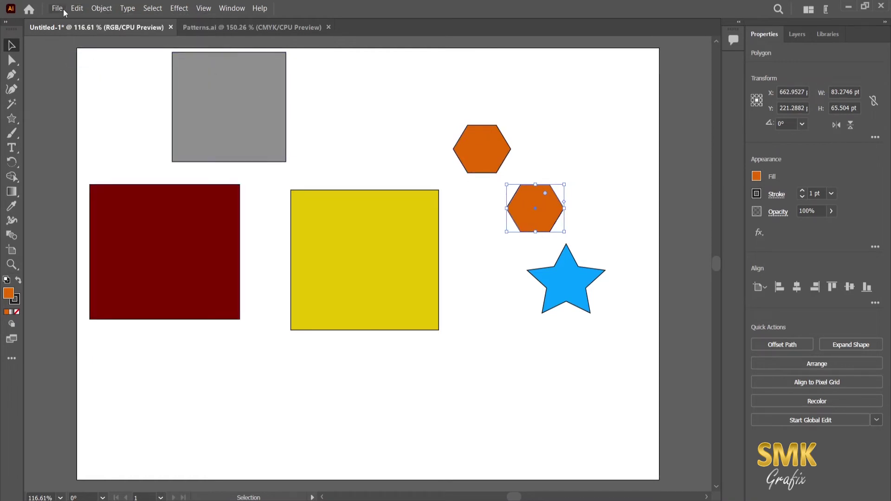
click(74, 9)
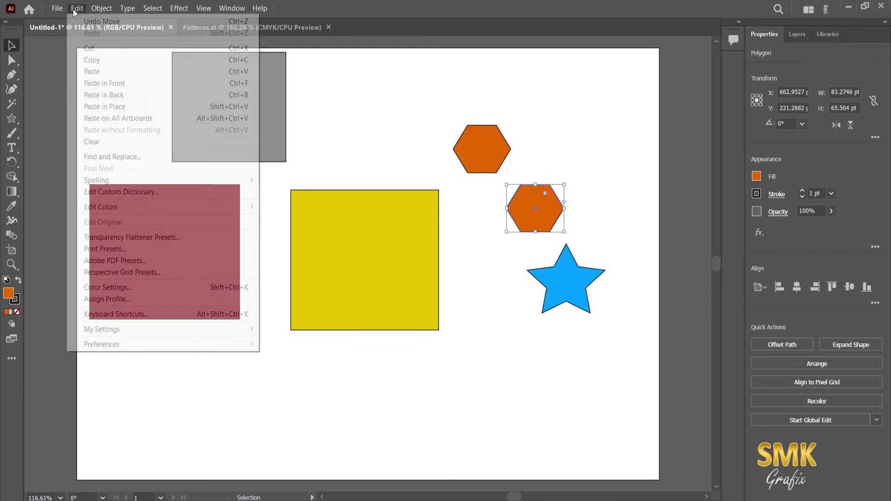
click(92, 72)
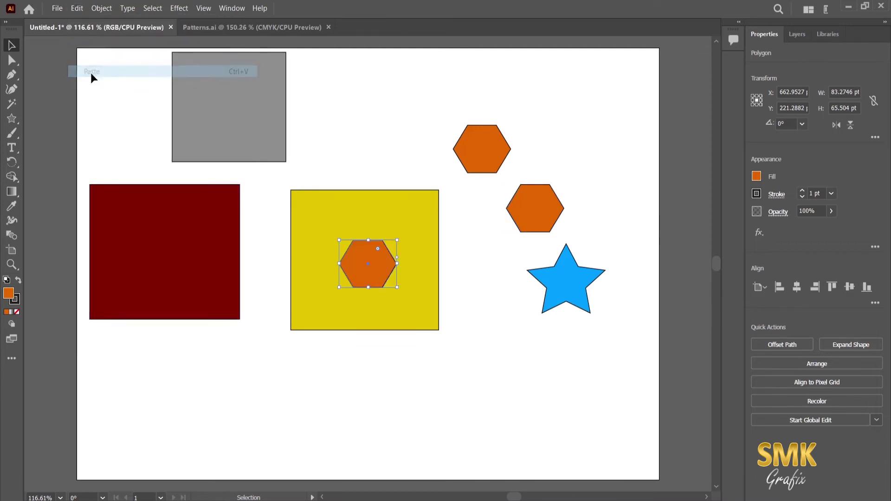
drag(373, 274, 410, 135)
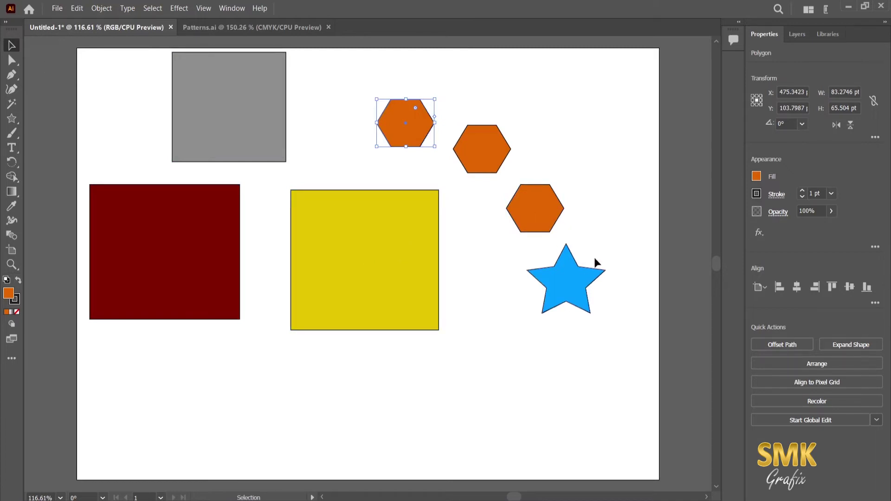
Duplicate the blue star directly with the Selection tool, placing the copy below it at about X 657 pt, Y 447 pt, and deselect it.
click(566, 283)
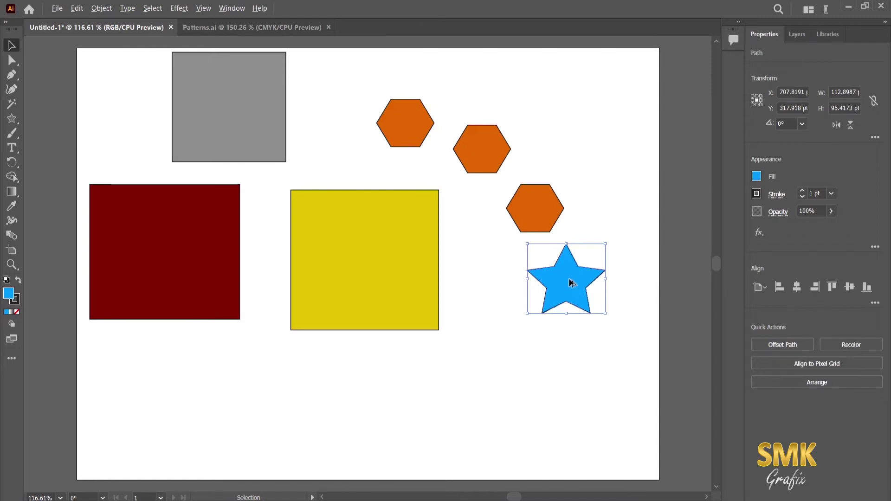
drag(576, 282, 546, 369)
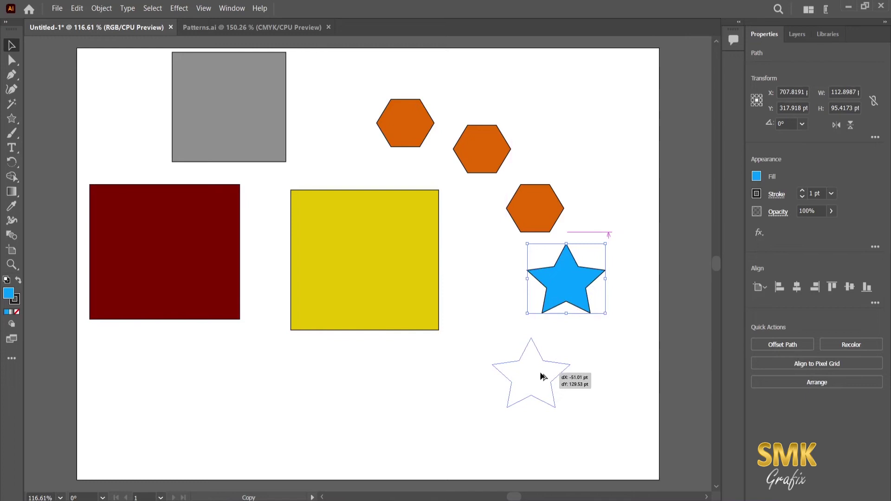
drag(543, 376, 543, 376)
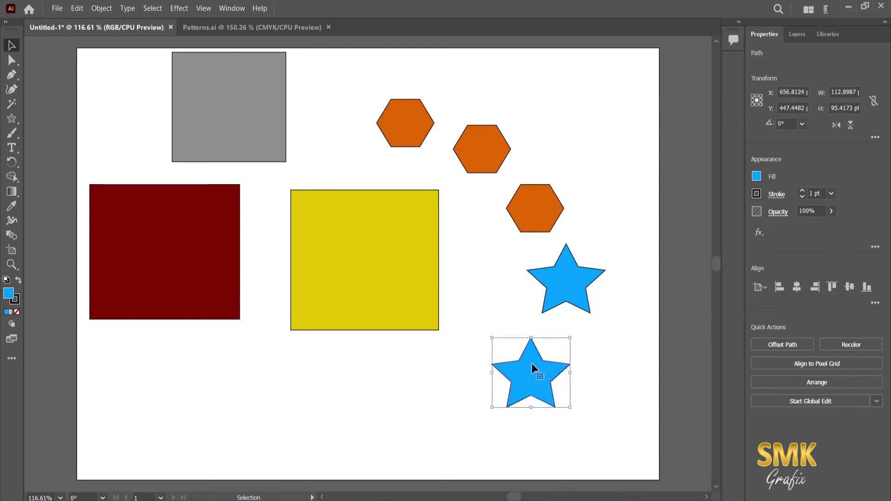
click(492, 288)
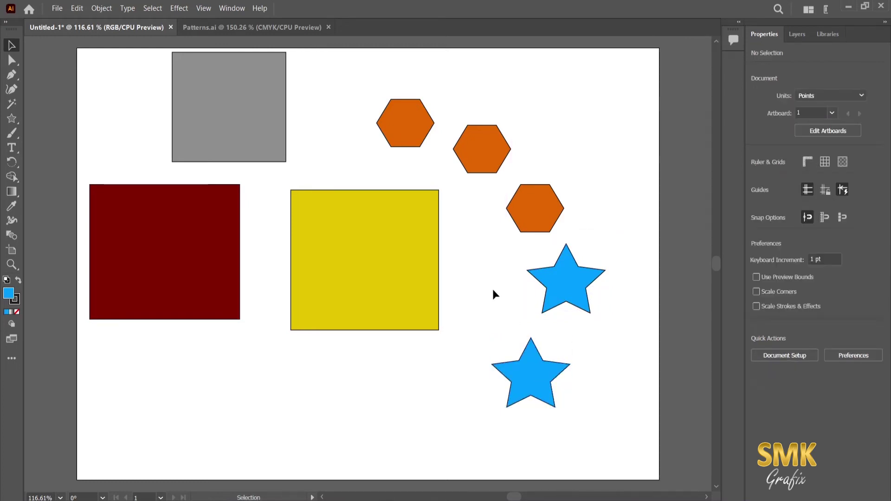
Duplicate the hexagon above the stars directly to about X 698 pt, Y 140 pt, and clear the selection.
click(533, 205)
drag(530, 196, 556, 138)
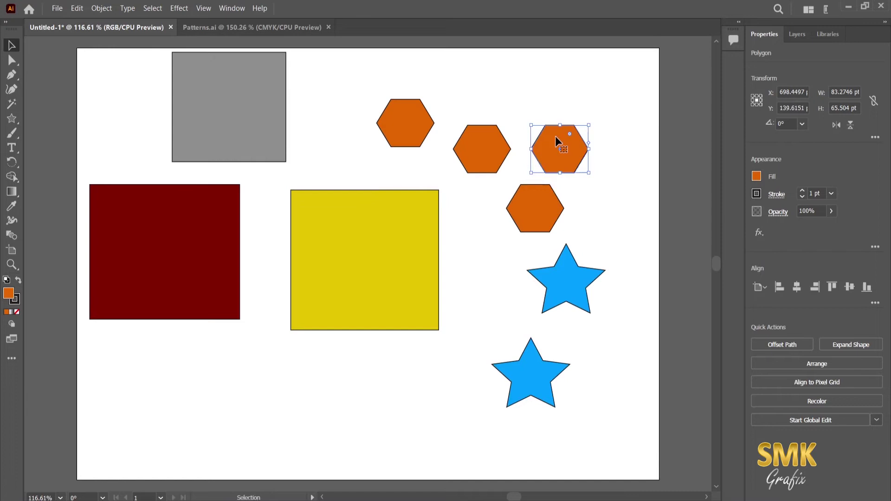
click(464, 289)
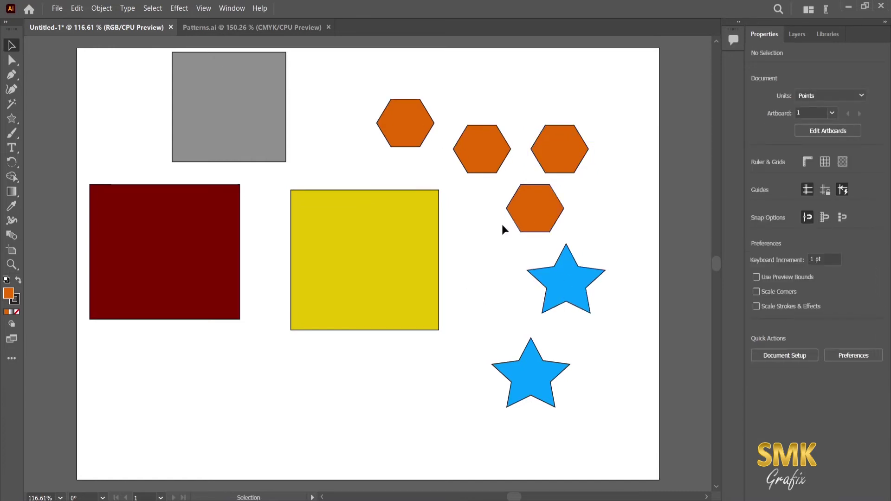
Look up the Direct Selection tool in the full tool list and activate it.
click(15, 359)
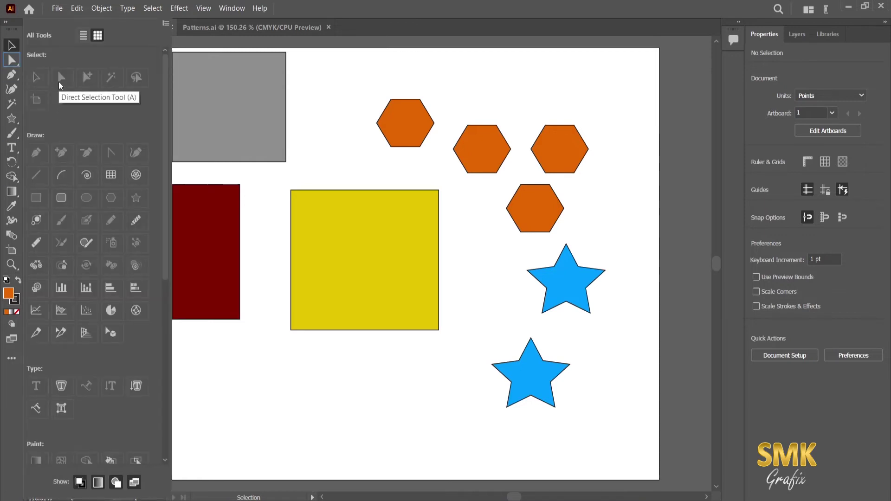
click(302, 11)
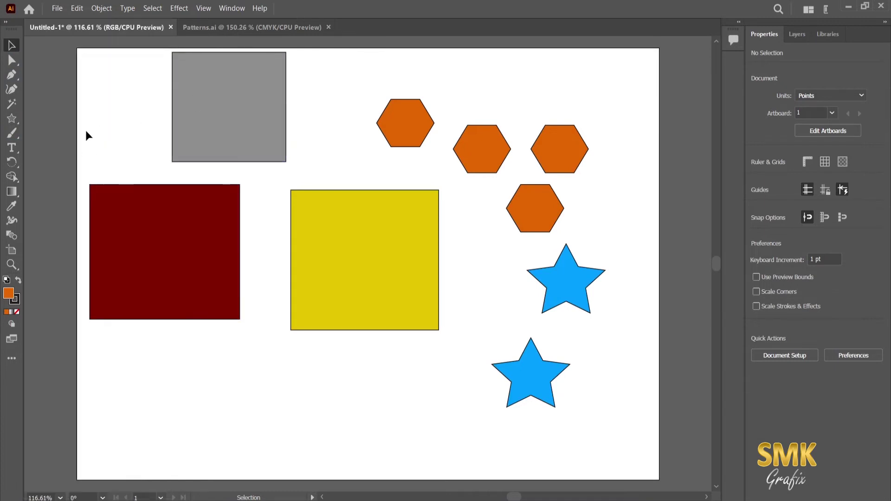
click(10, 65)
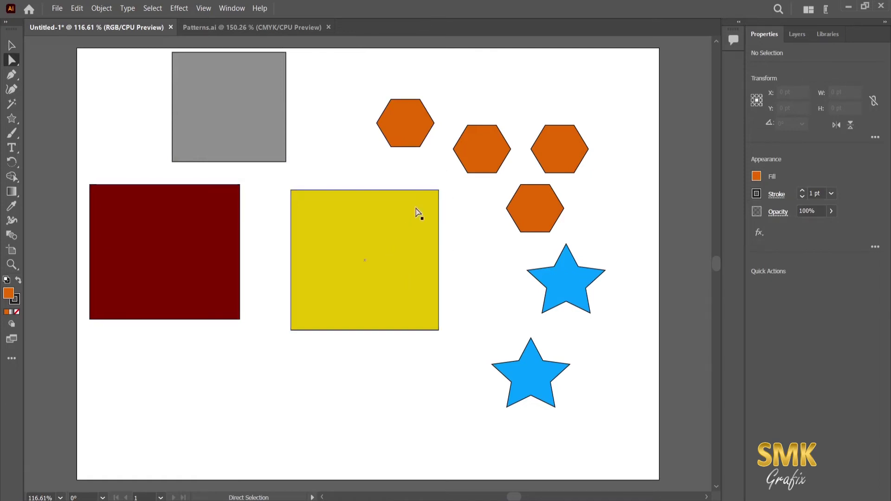
Reshape the yellow rectangle by moving its upper-right anchor to about X 552 pt, Y 303 pt and its lower-left anchor to about X 286 pt, Y 338 pt.
click(439, 191)
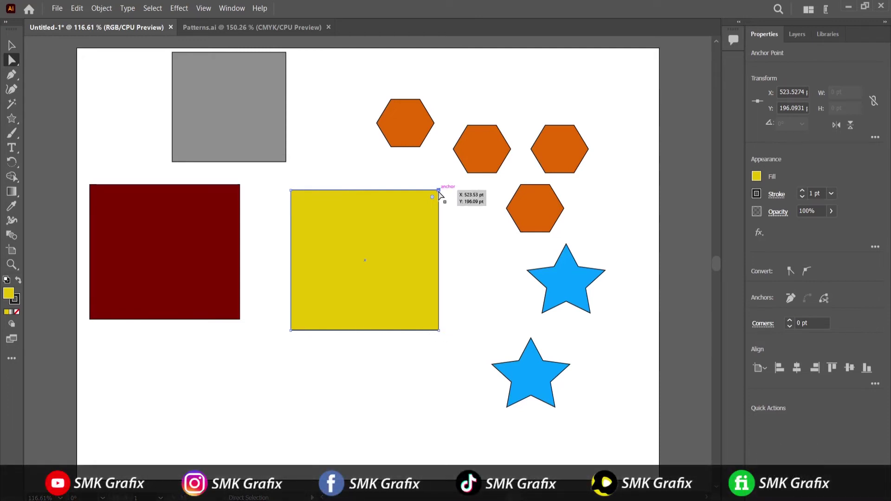
drag(439, 192, 458, 269)
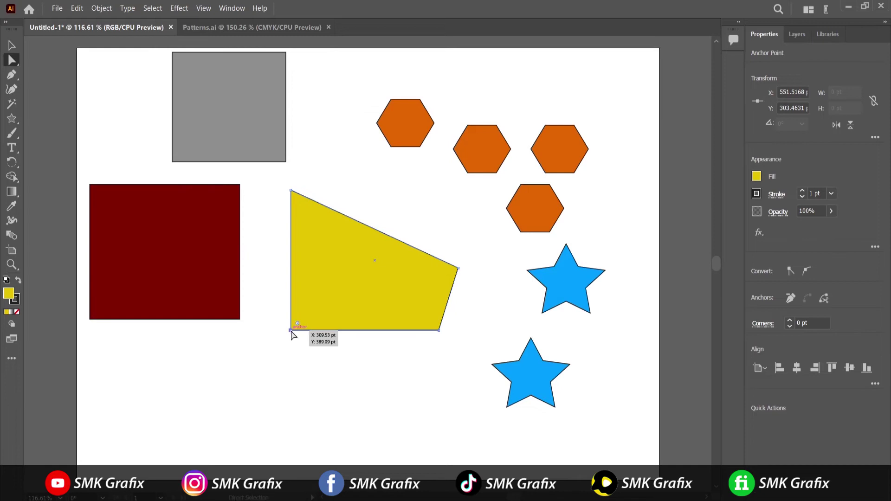
drag(291, 330, 275, 293)
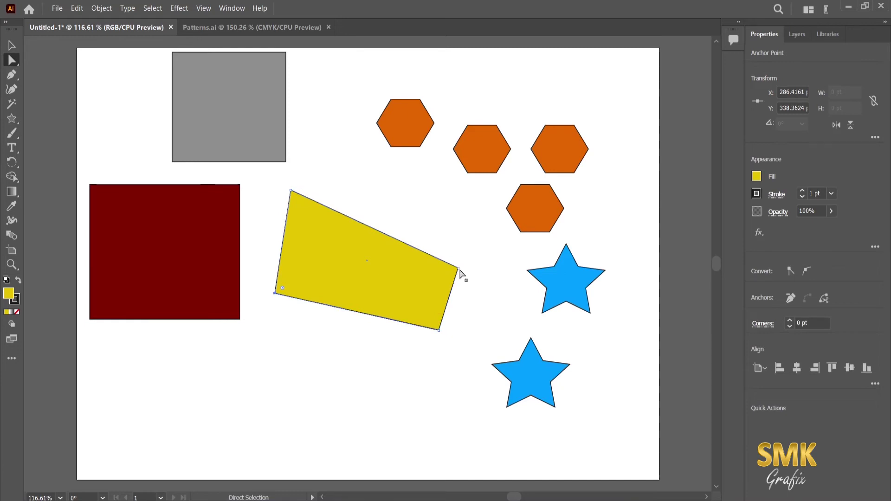
Move the yellow shape's two right-hand anchor points down and to the left together, then round both of those corners and deselect.
drag(470, 253, 436, 340)
drag(458, 268, 383, 324)
drag(365, 388, 422, 405)
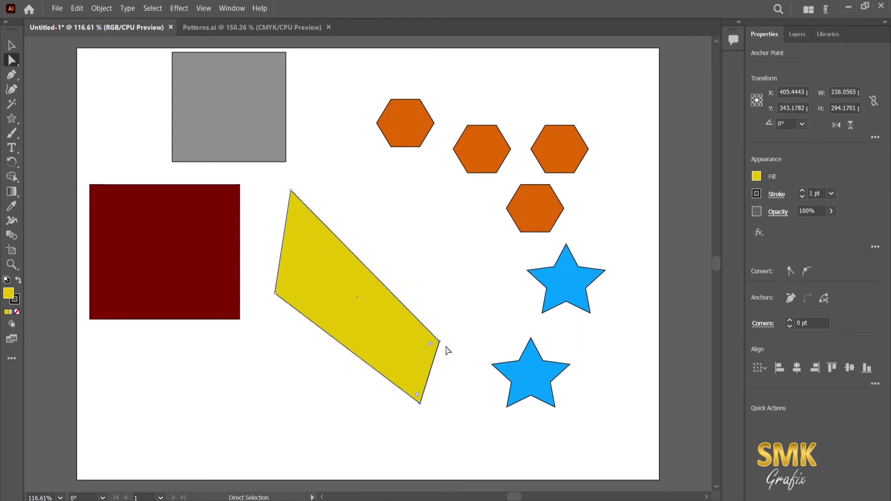
drag(431, 348, 416, 351)
click(487, 413)
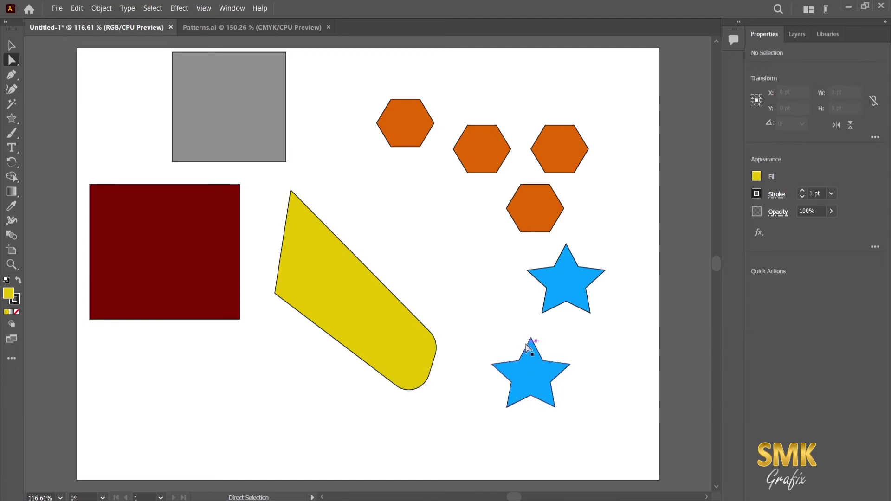
Shift the lower blue star's top and left points up and to the left, round those corners, and deselect the star.
drag(537, 332, 507, 328)
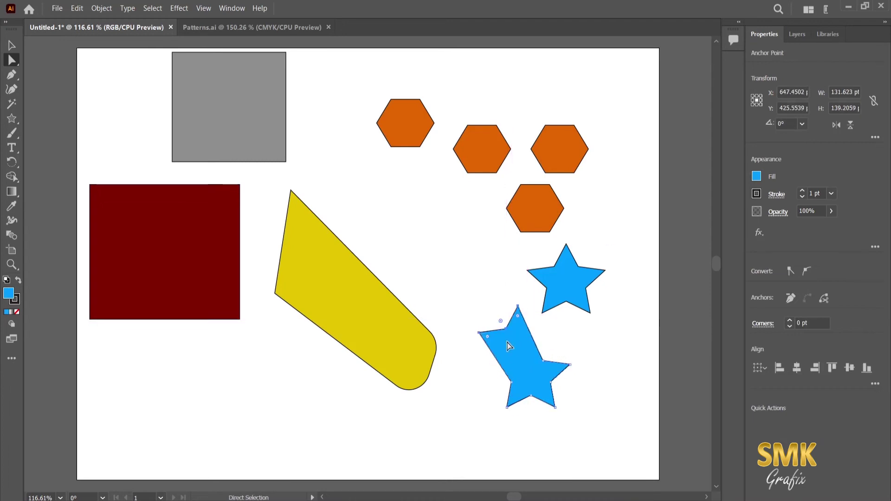
drag(500, 321, 495, 347)
click(479, 426)
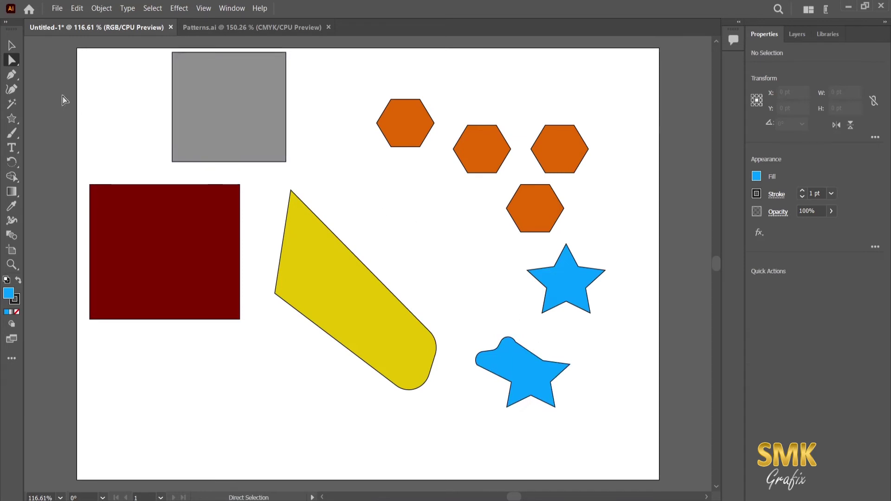
Select the dark red rectangle's two right-hand anchor points together and move them straight down to slant the shape.
drag(13, 63, 34, 52)
click(240, 185)
click(240, 185)
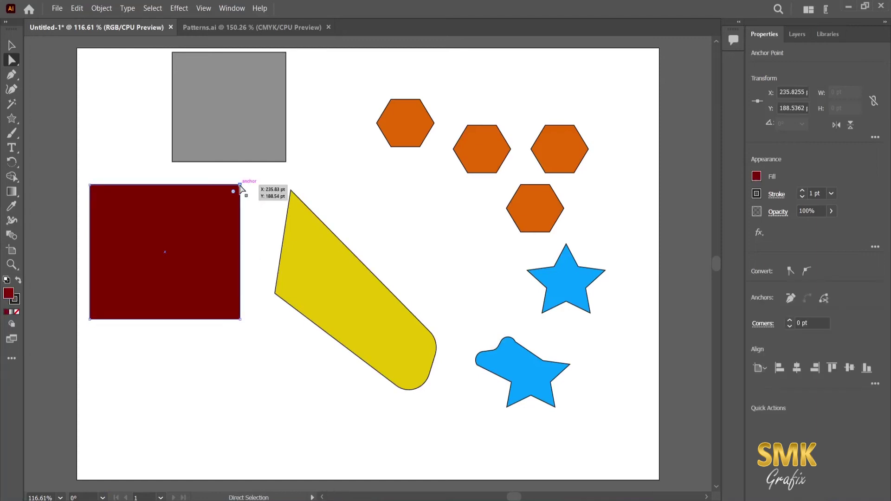
shift+click(240, 319)
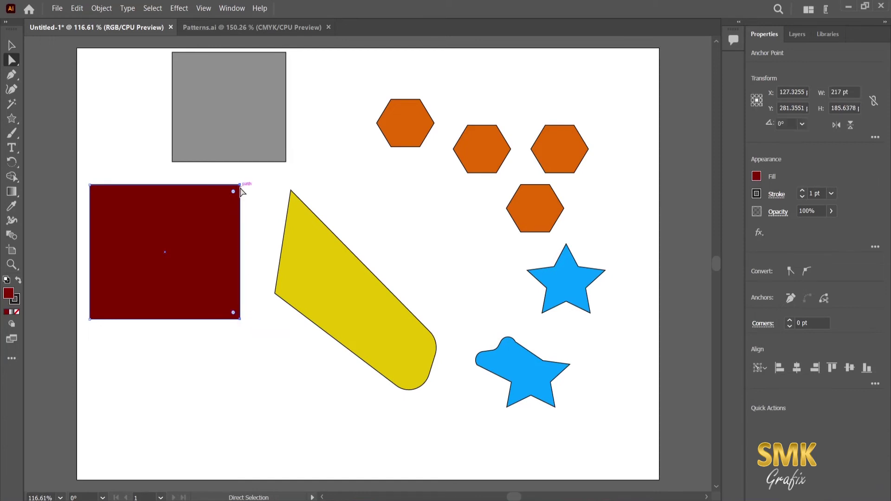
drag(241, 195, 240, 302)
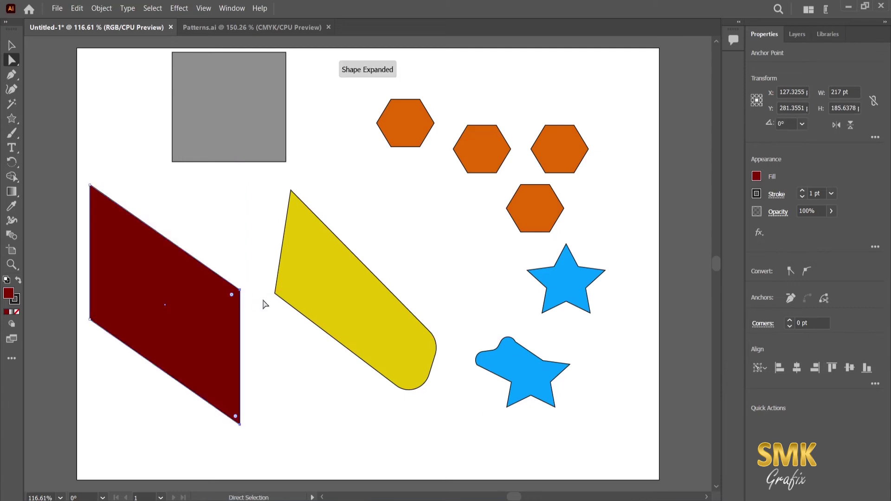
Select the dark red shape's upper-left and lower-right anchor points together and reshape its corners.
click(240, 291)
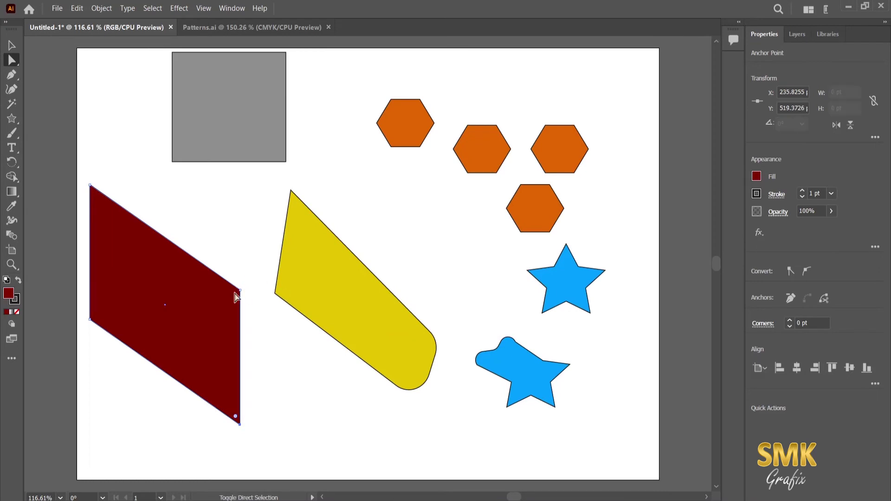
click(91, 187)
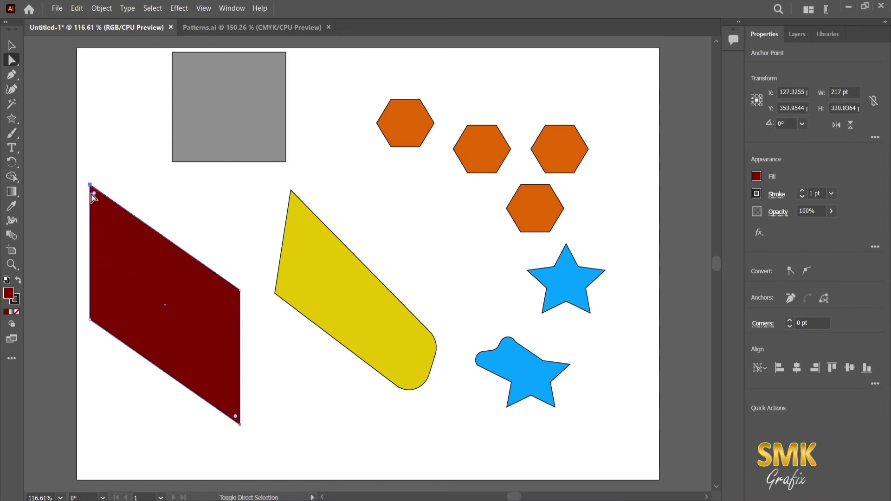
drag(95, 195, 258, 183)
drag(240, 292, 232, 324)
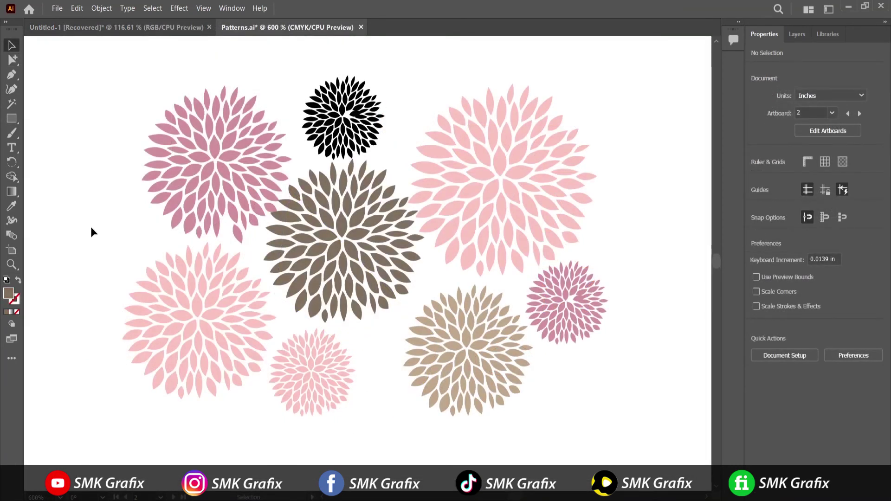
Select whole flower groups with the Selection tool and move the large pink one to about X 2.21 in, Y 2.13 in.
click(9, 62)
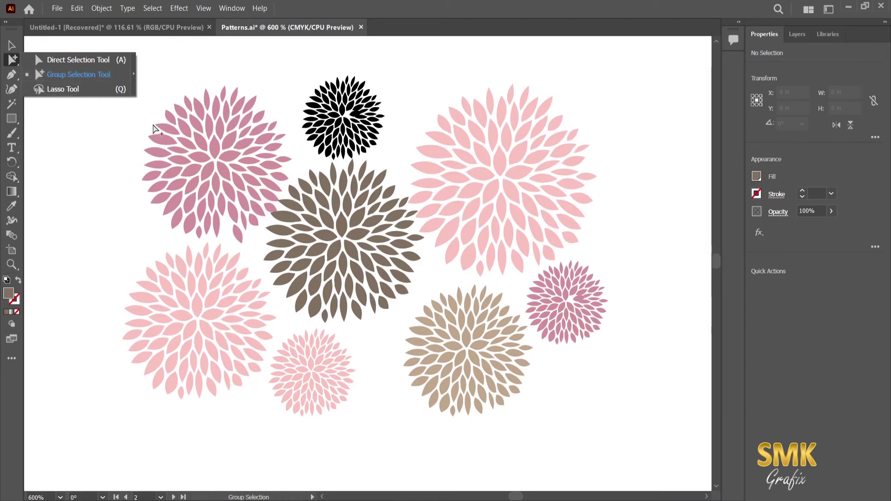
click(11, 46)
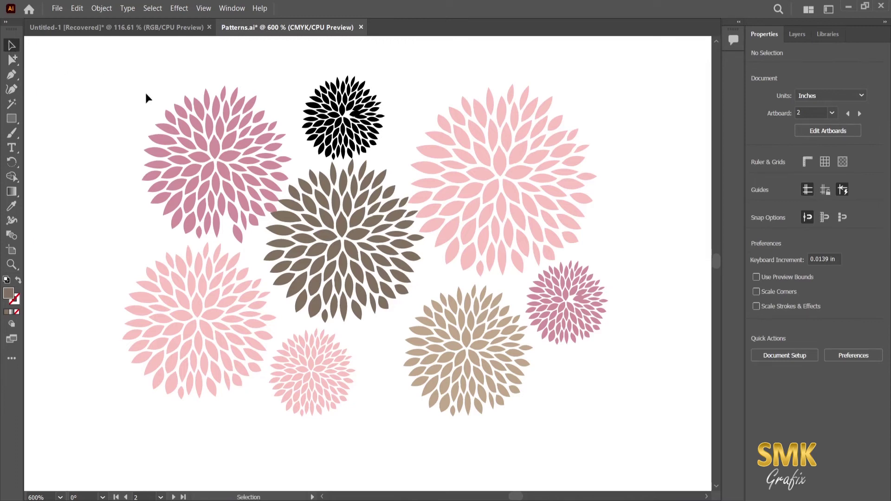
click(192, 155)
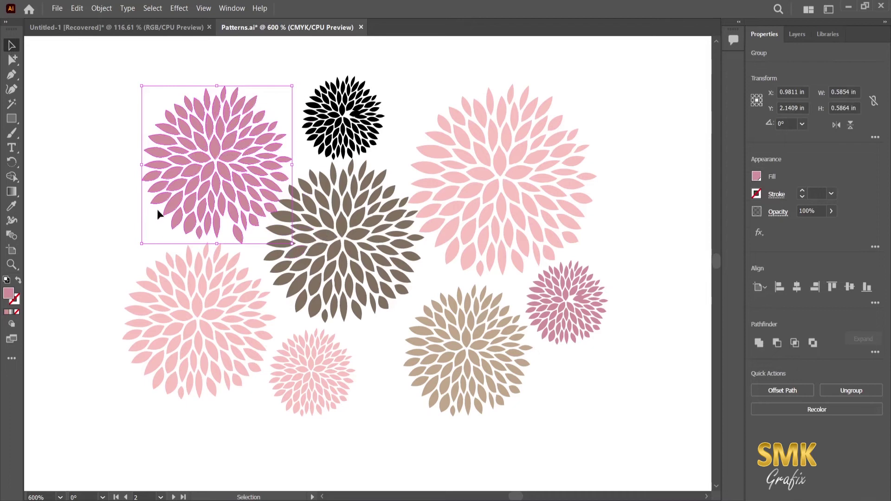
click(351, 242)
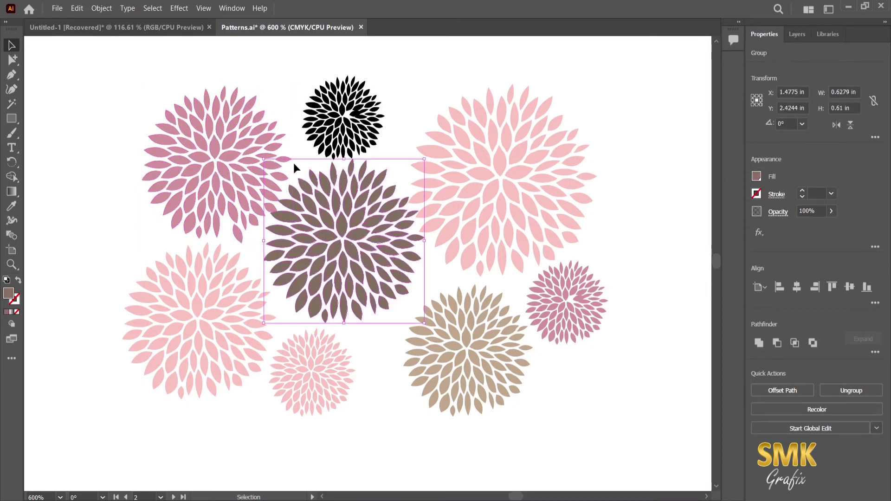
click(509, 144)
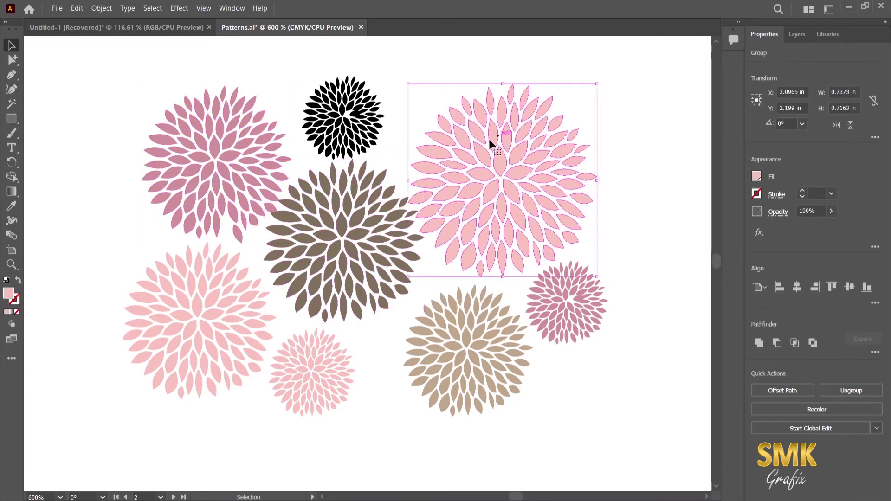
drag(511, 192, 539, 174)
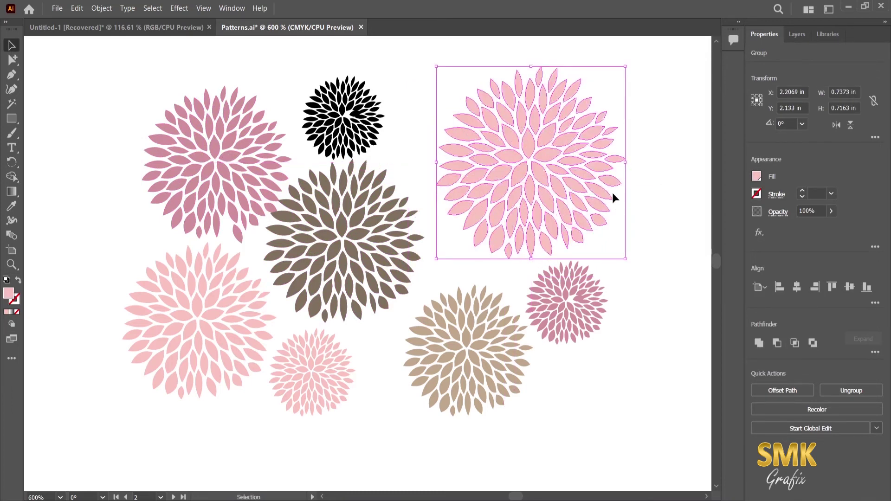
Move the brown flower group to about X 1.53 in, Y 2.43 in.
click(129, 233)
click(349, 277)
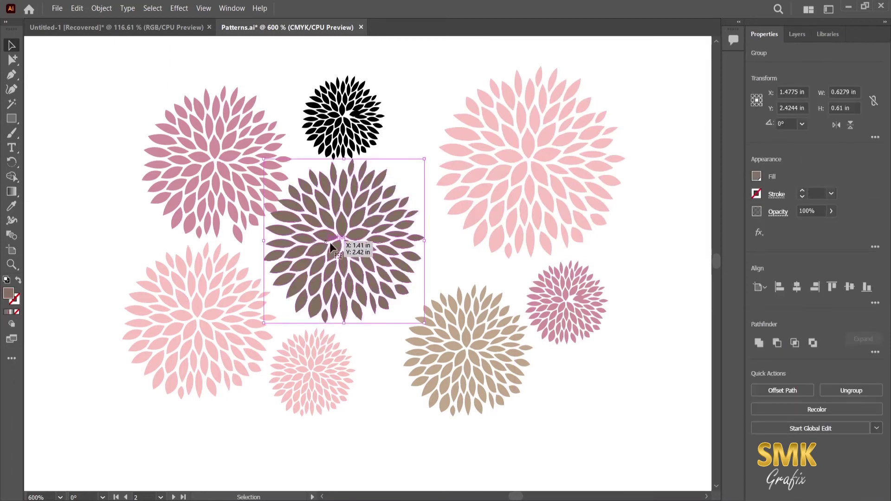
drag(338, 245, 351, 246)
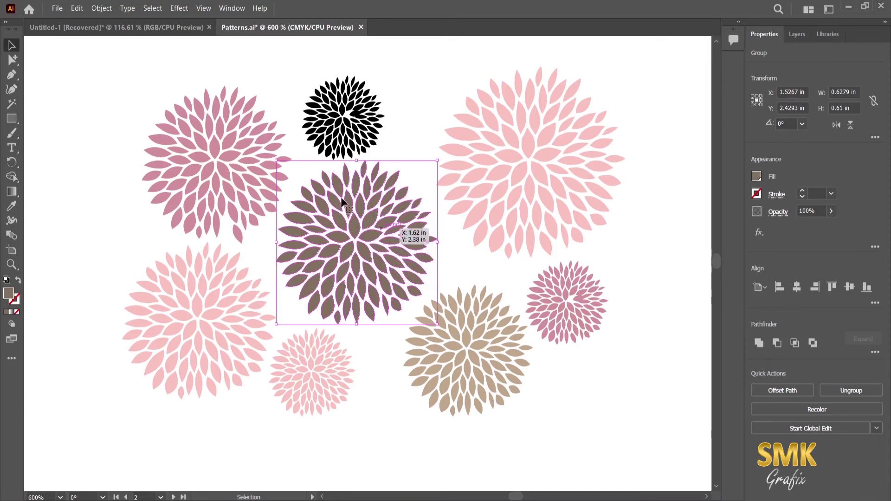
Activate the Group Selection tool and select individual petals in the brown, mauve and large pink flowers without ungrouping them.
click(12, 60)
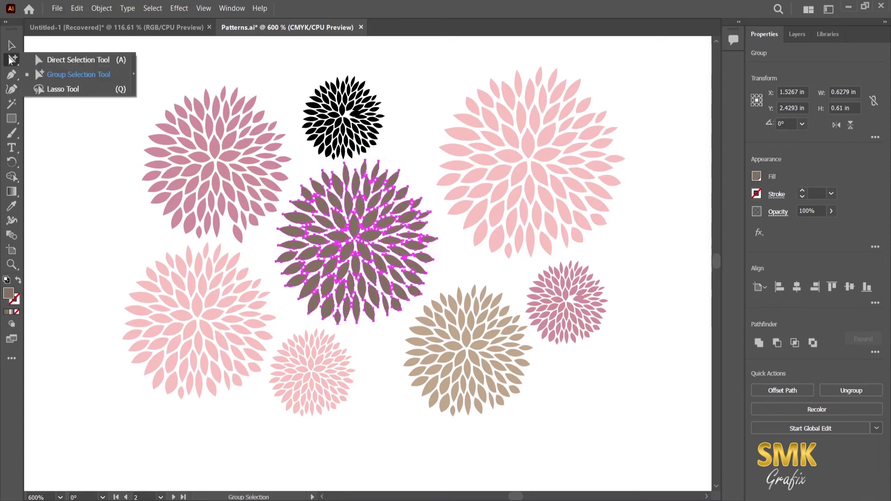
click(70, 74)
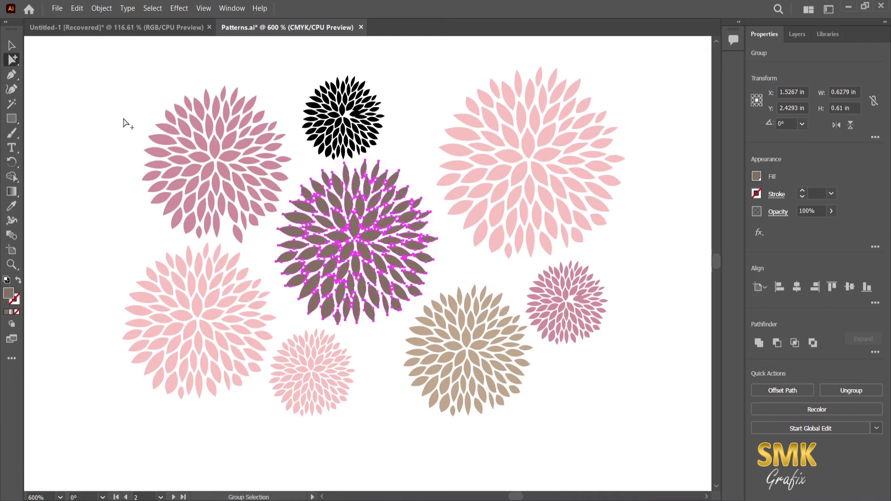
click(403, 146)
click(370, 221)
click(351, 230)
click(320, 226)
click(303, 207)
click(235, 159)
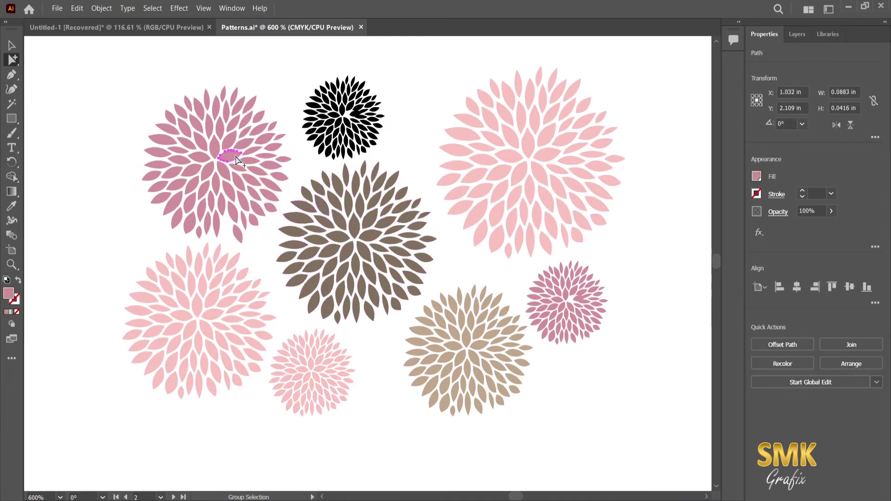
click(214, 146)
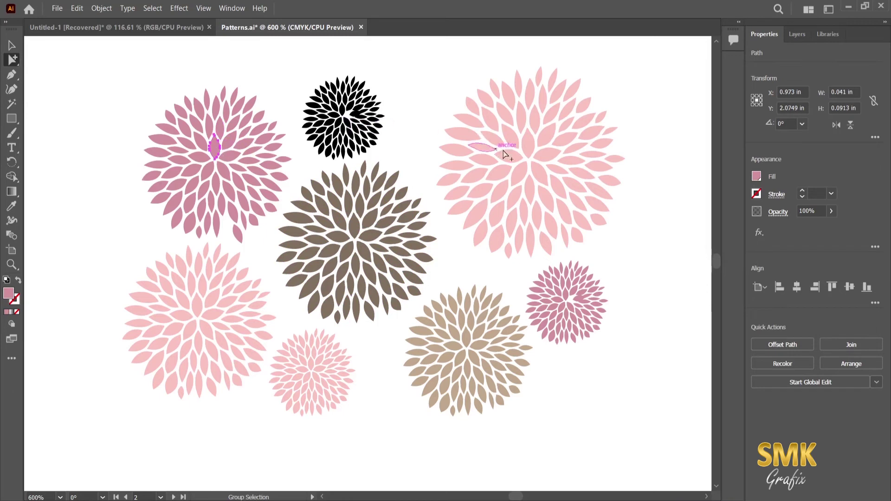
click(550, 157)
click(528, 142)
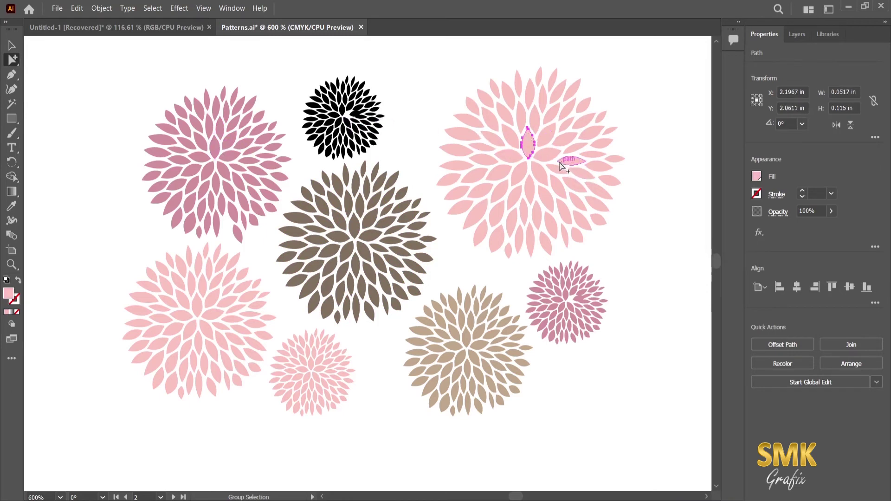
Move two petals of the large pink flower and one each of the brown, tan and mauve flowers to the blank area beside the pink flower.
click(546, 157)
drag(547, 157, 659, 200)
drag(572, 188, 643, 253)
drag(341, 255, 661, 281)
drag(462, 338, 660, 242)
drag(211, 178, 654, 232)
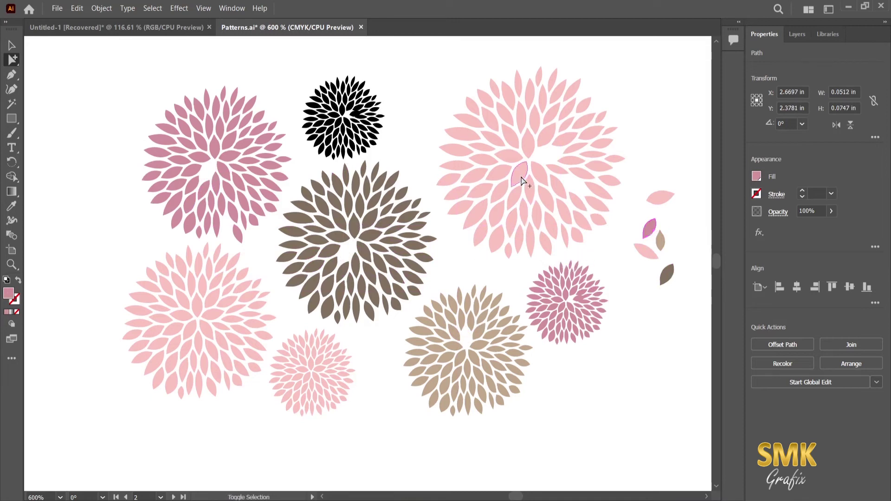
Add three central petals of the large pink flower to the selected mauve petal and move them together to about X 2.94 in, Y 2.15 in.
shift+click(515, 163)
shift+click(527, 148)
drag(530, 147, 674, 131)
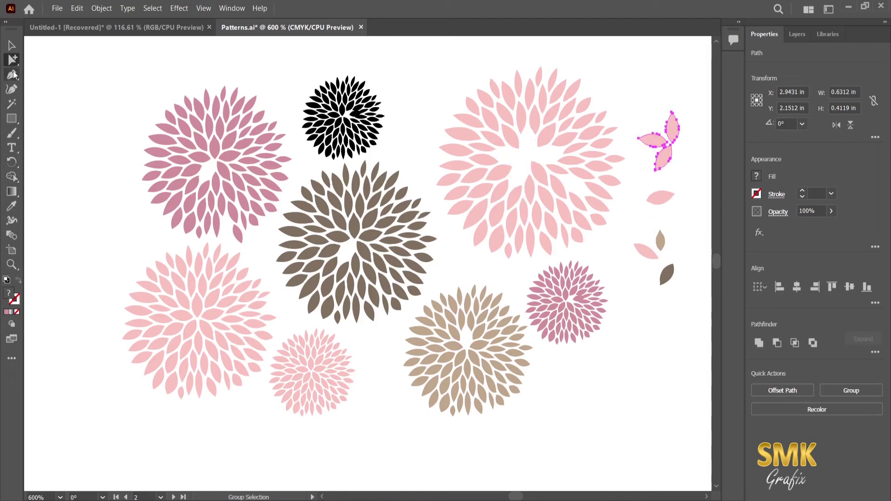
Select all mauve artwork with the Magic Wand tool and move it together to about X -1.25 in, Y 1.87 in.
click(11, 103)
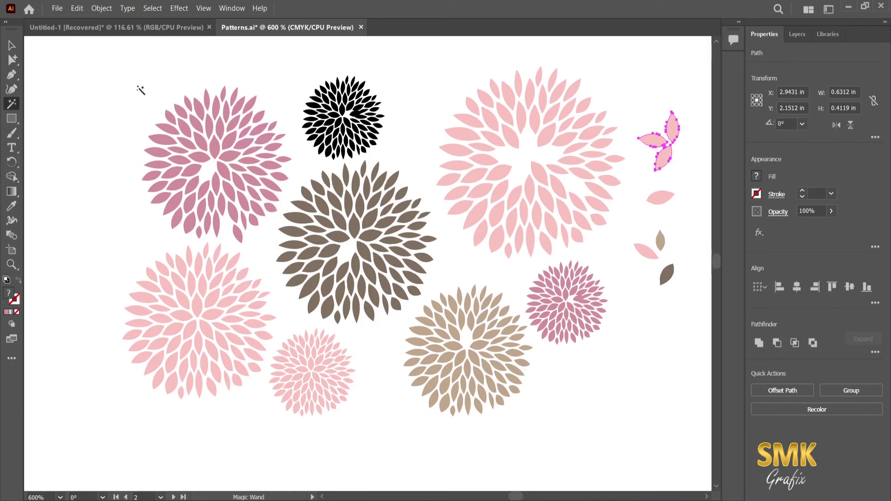
click(227, 146)
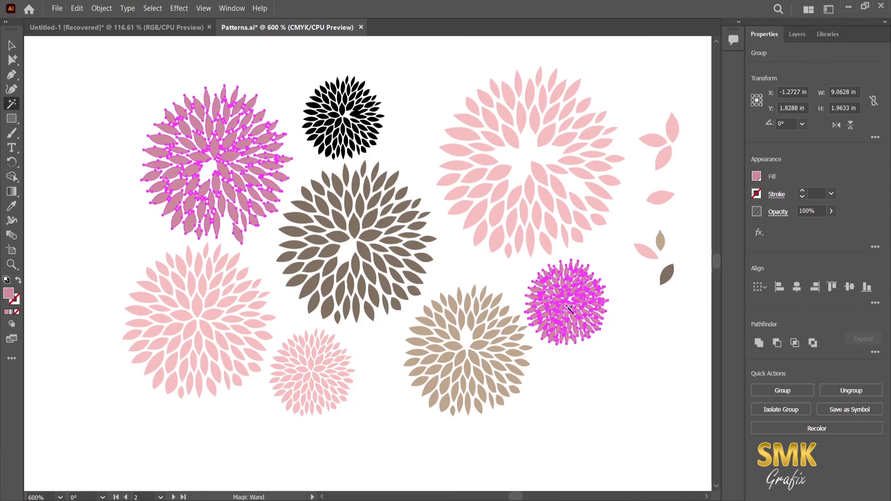
click(12, 47)
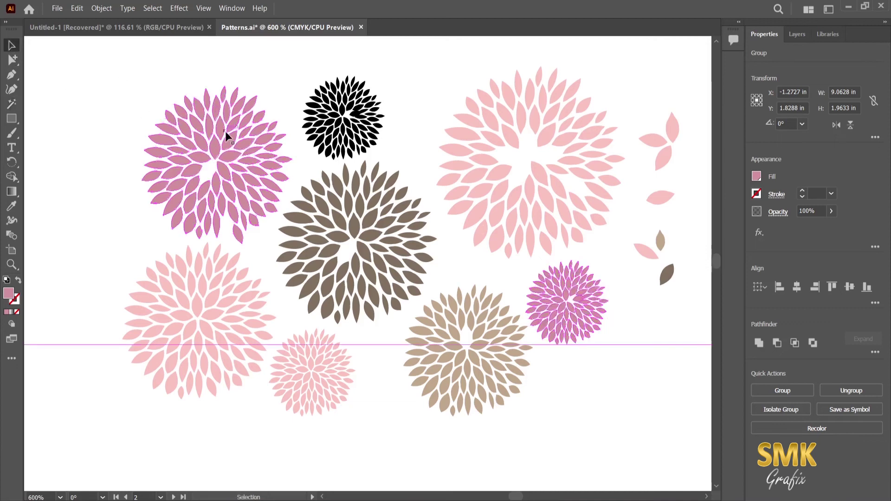
mouse_move(227, 143)
mouse_down()
mouse_move(196, 134)
mouse_move(244, 145)
mouse_move(252, 161)
mouse_move(233, 158)
mouse_up()
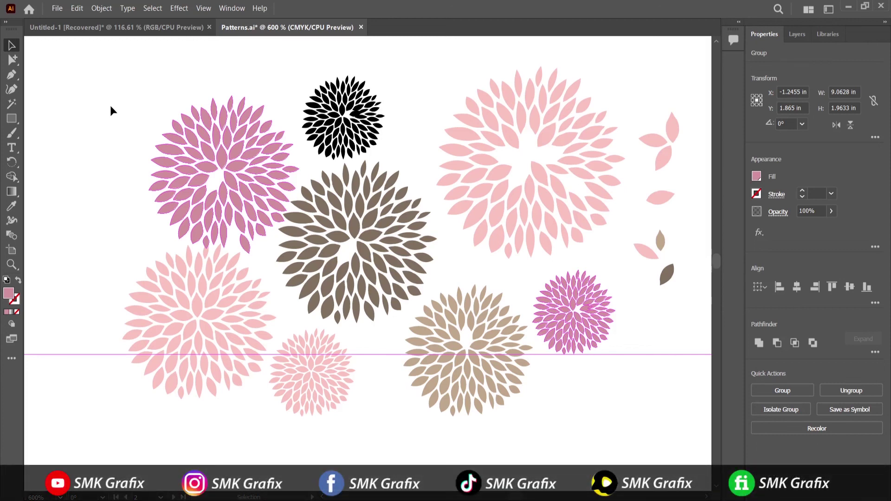
Use the Magic Wand tool to select all brown petals, and then all artwork sharing the black flower's fill.
click(13, 105)
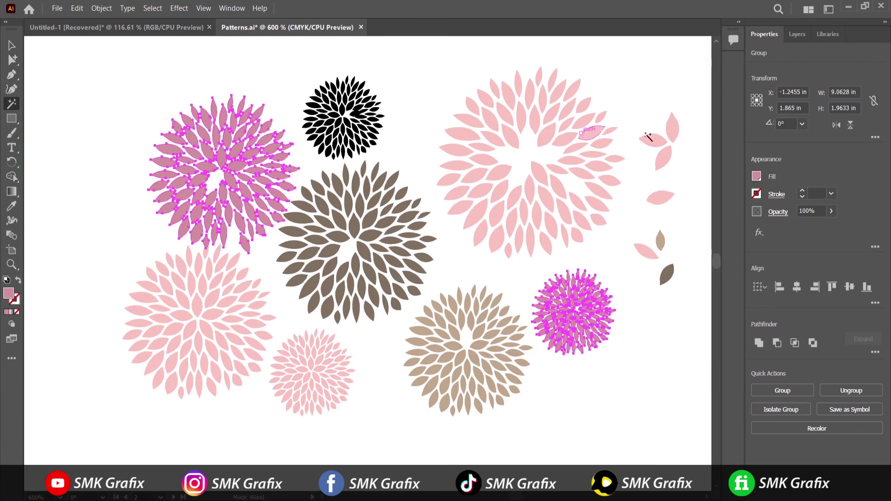
click(370, 237)
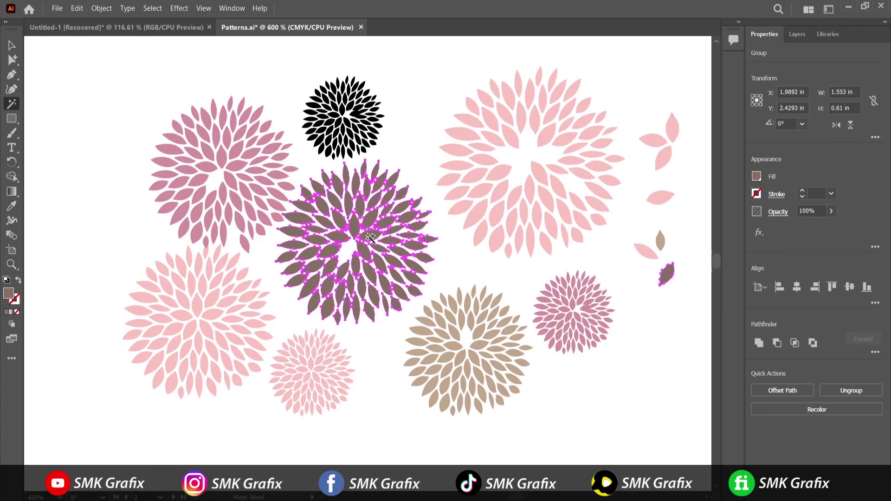
click(346, 126)
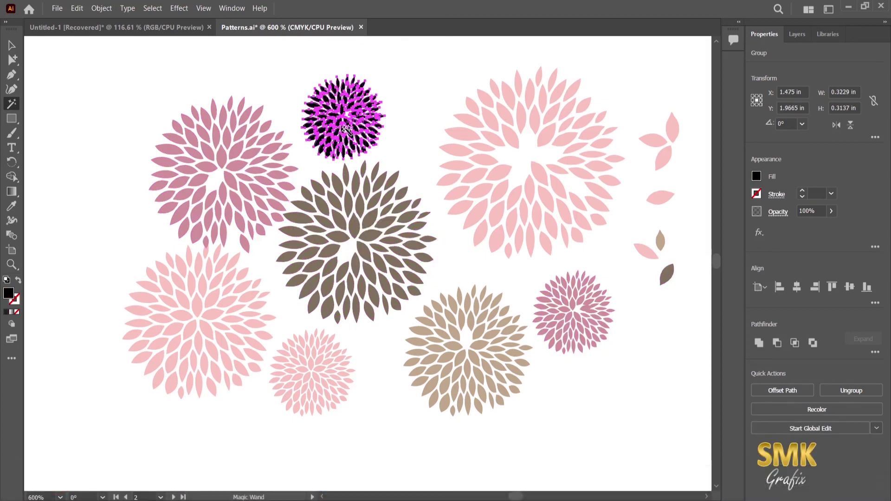
Use the Magic Wand tool to select all mauve artwork, then all light pink artwork, and move the pink artwork to X 1.7095 in, Y 2.4407 in.
click(568, 314)
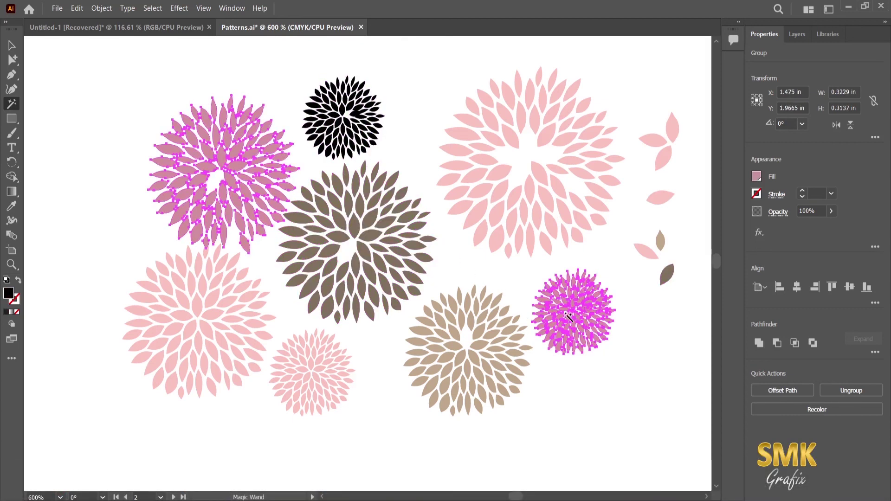
click(320, 377)
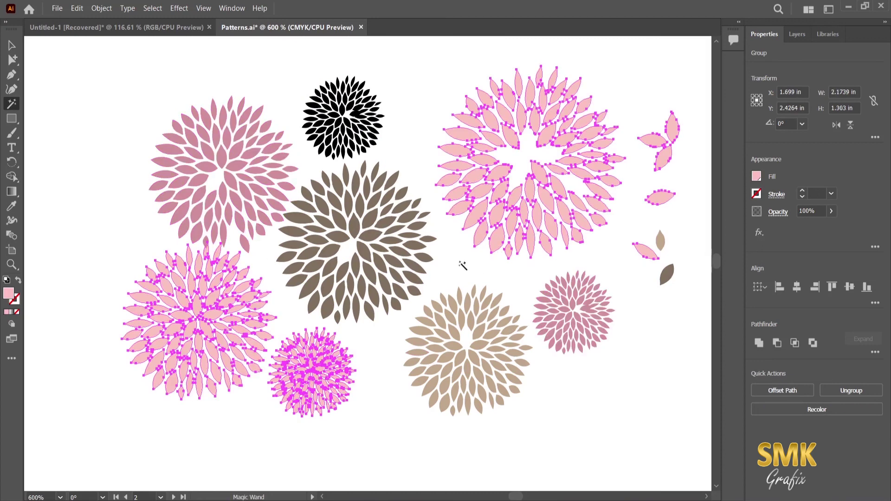
key(v)
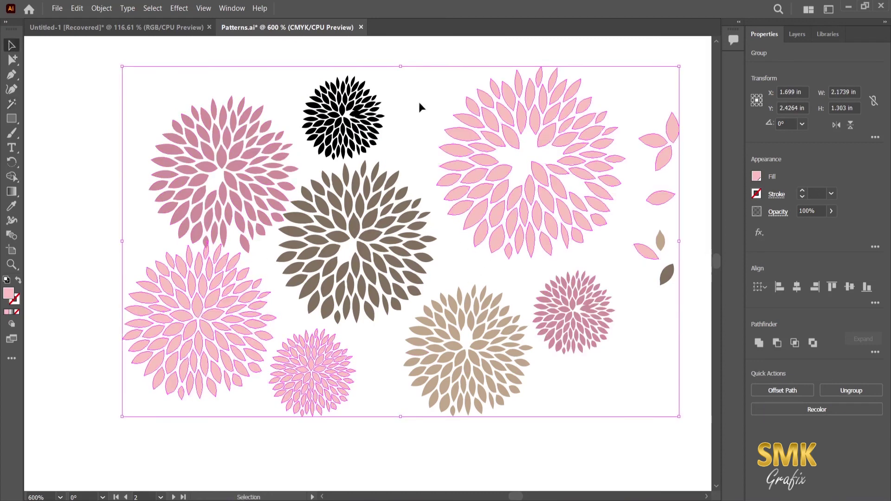
mouse_move(476, 178)
mouse_down()
mouse_move(468, 228)
mouse_move(489, 183)
mouse_move(482, 178)
mouse_up()
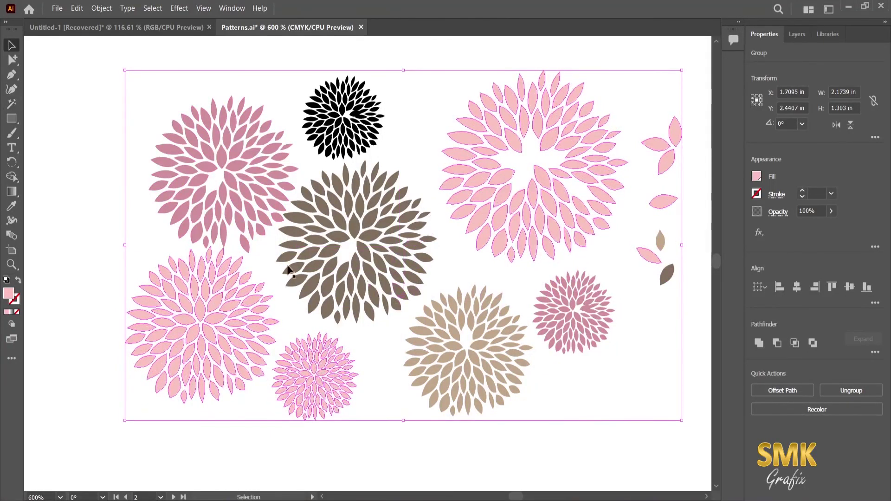
click(70, 104)
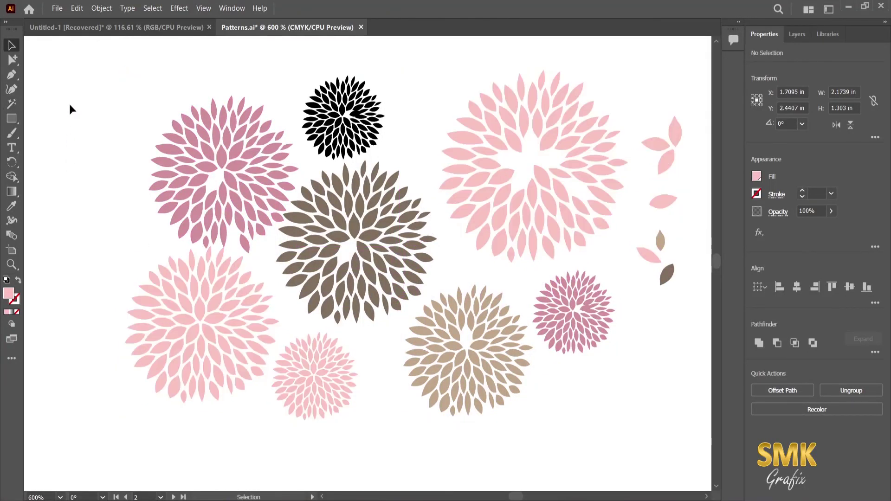
Use the Lasso tool to select the whole black flower by drawing a freehand loop around it.
click(12, 104)
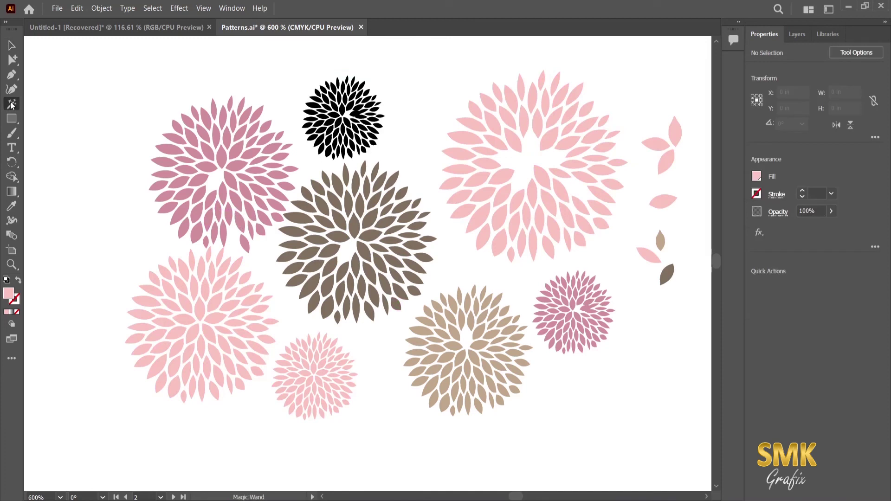
click(13, 60)
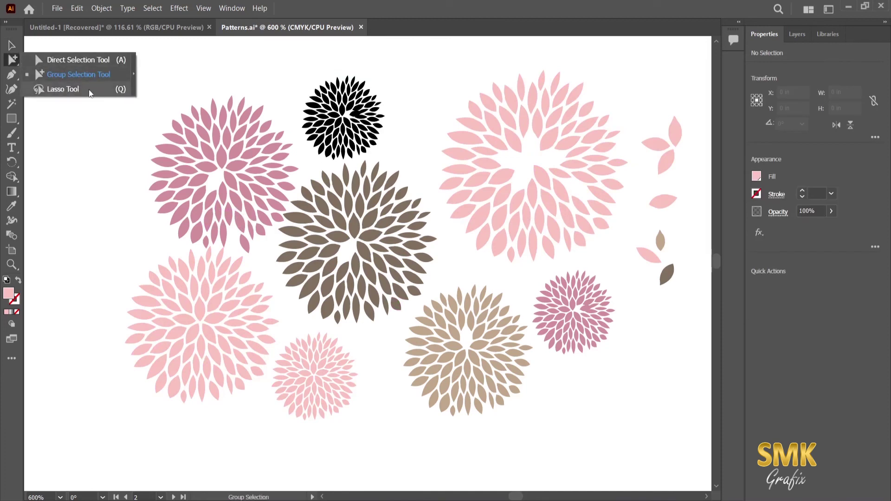
click(64, 90)
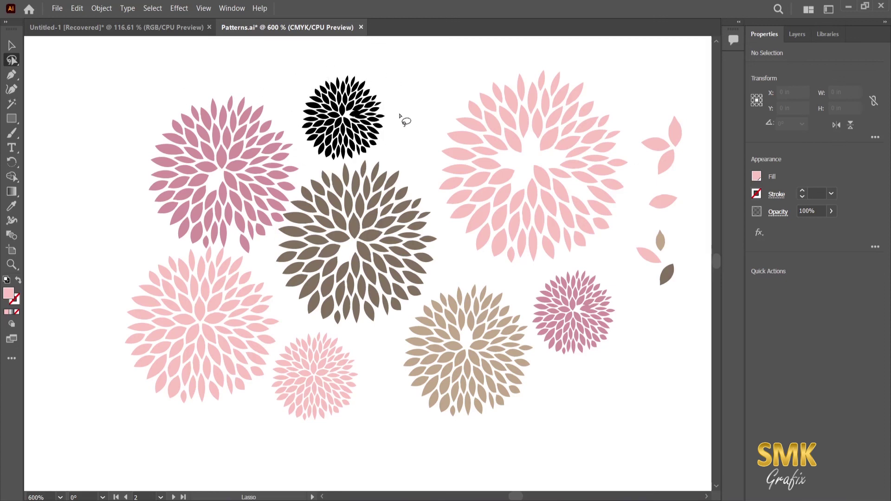
mouse_move(315, 81)
mouse_down()
mouse_move(338, 69)
mouse_move(369, 80)
mouse_move(389, 106)
mouse_move(388, 141)
mouse_move(364, 157)
mouse_move(324, 162)
mouse_move(302, 137)
mouse_move(299, 104)
mouse_move(316, 80)
mouse_up()
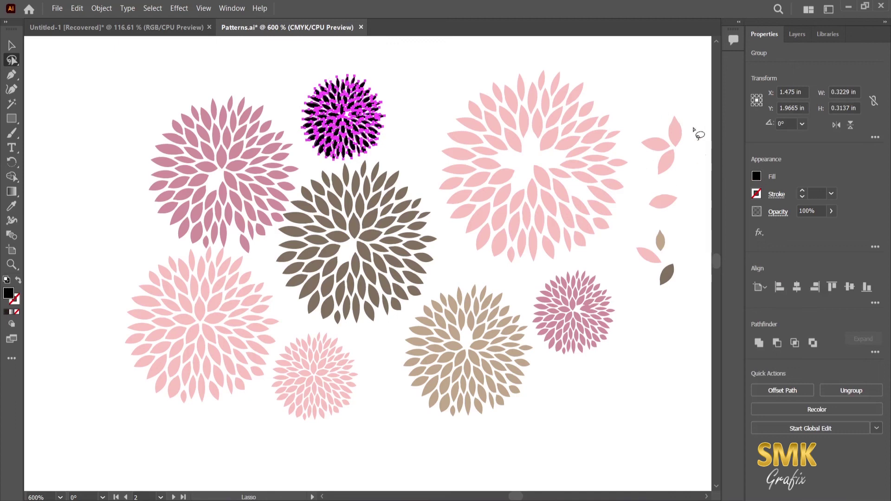
Lasso the four loose pink petals beside the large pink flower, then lasso the tan flower together with the small mauve flower.
mouse_move(680, 108)
mouse_down()
mouse_move(645, 145)
mouse_move(648, 218)
mouse_move(682, 214)
mouse_move(684, 104)
mouse_up()
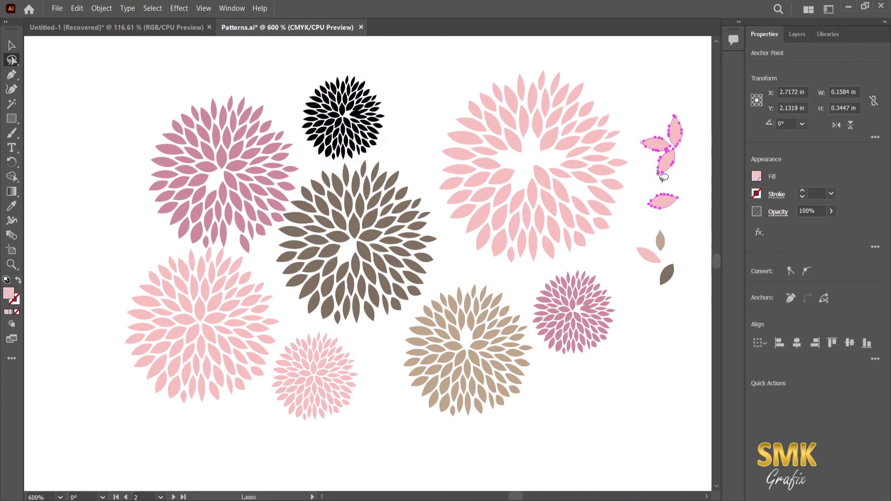
drag(653, 196, 657, 200)
mouse_move(400, 358)
mouse_down()
mouse_move(400, 324)
mouse_move(413, 307)
mouse_move(457, 284)
mouse_move(592, 269)
mouse_move(619, 361)
mouse_move(454, 427)
mouse_move(399, 357)
mouse_up()
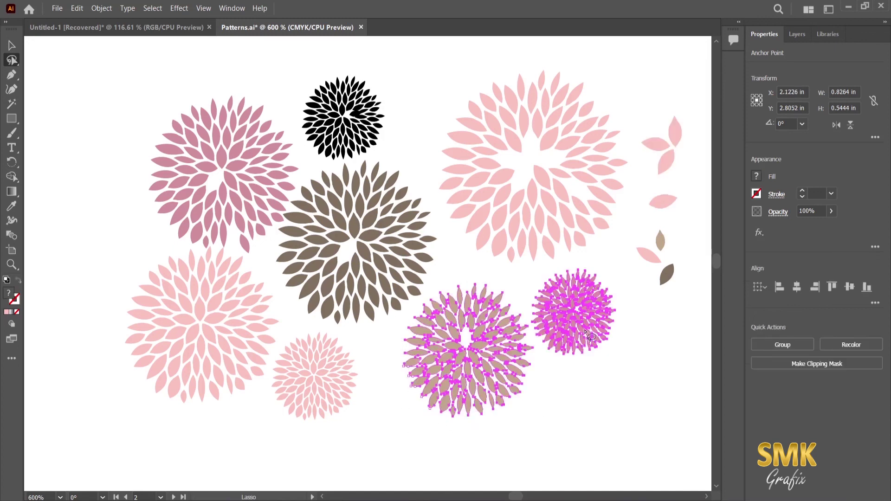